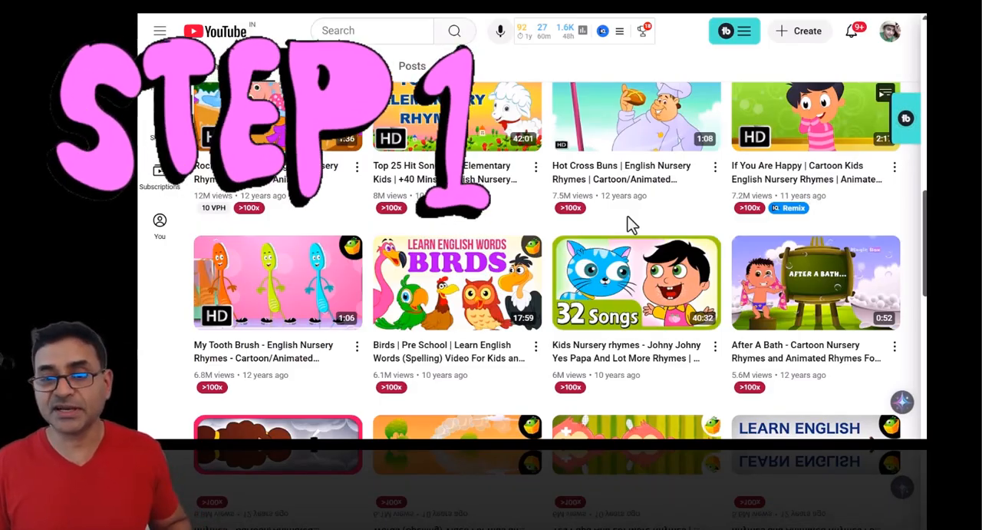
- Browse the nursery rhyme channel's videos, examining their topics, thumbnails and view counts
{"action": "scroll", "coordinate": [633, 222], "scroll_direction": "down", "scroll_amount": 3}
{"action": "scroll", "coordinate": [637, 247], "scroll_direction": "down", "scroll_amount": 5}
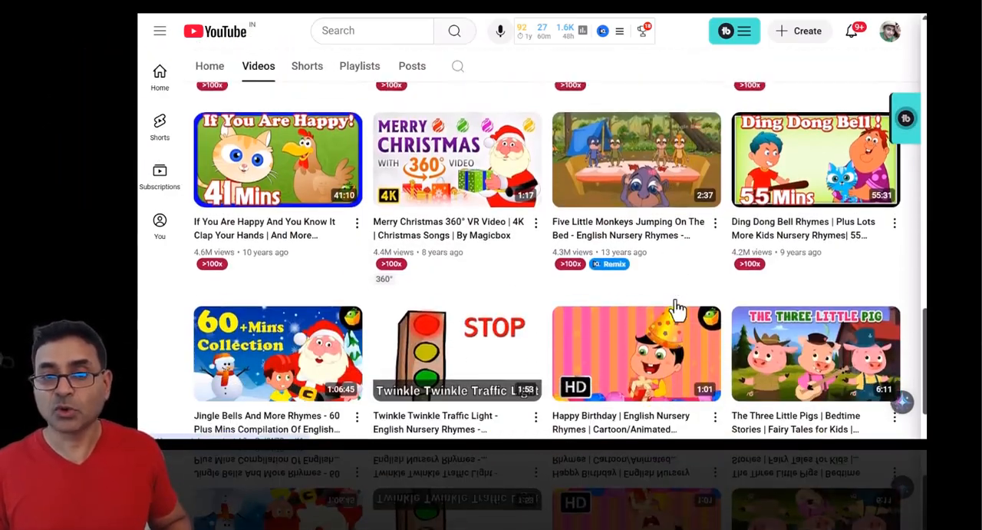
{"action": "scroll", "coordinate": [675, 309], "scroll_direction": "up", "scroll_amount": 8}
{"action": "scroll", "coordinate": [675, 308], "scroll_direction": "down", "scroll_amount": 5}
{"action": "scroll", "coordinate": [676, 308], "scroll_direction": "up", "scroll_amount": 7}
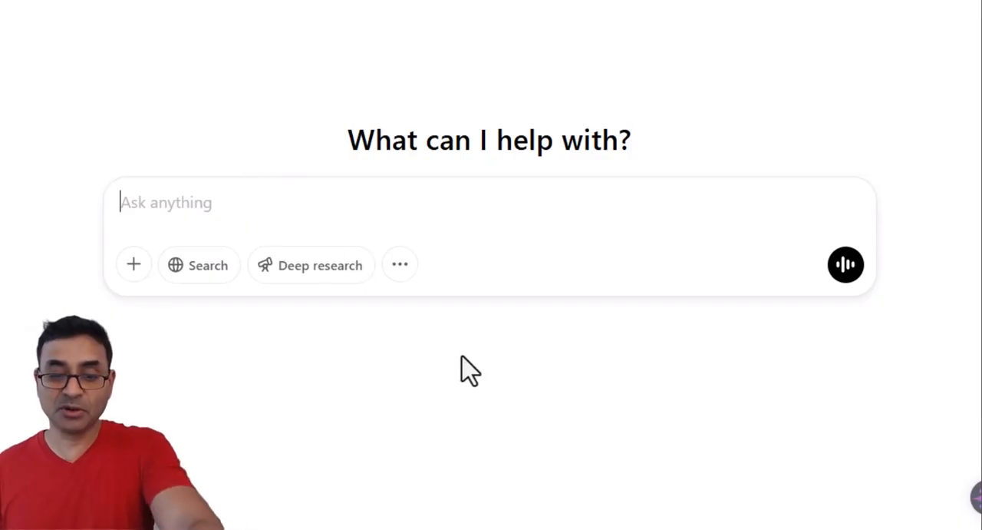
- In ChatGPT, request about 20 viral video ideas for the (niche) for an educational faceless channel and look through the ideas
{"action": "type", "text": "please give me about 20 viral video ideas for the (niche) for an educational faceless channel"}
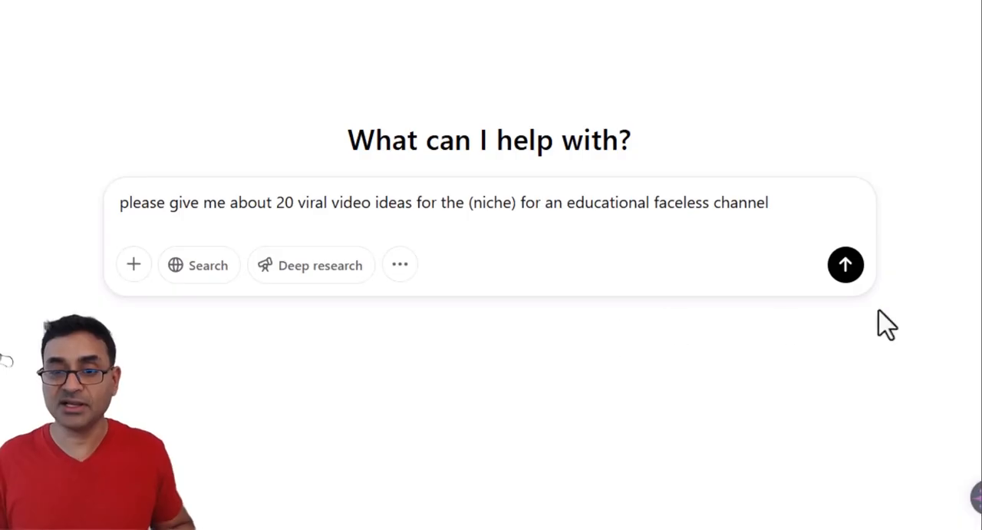
{"action": "left_click", "coordinate": [845, 264]}
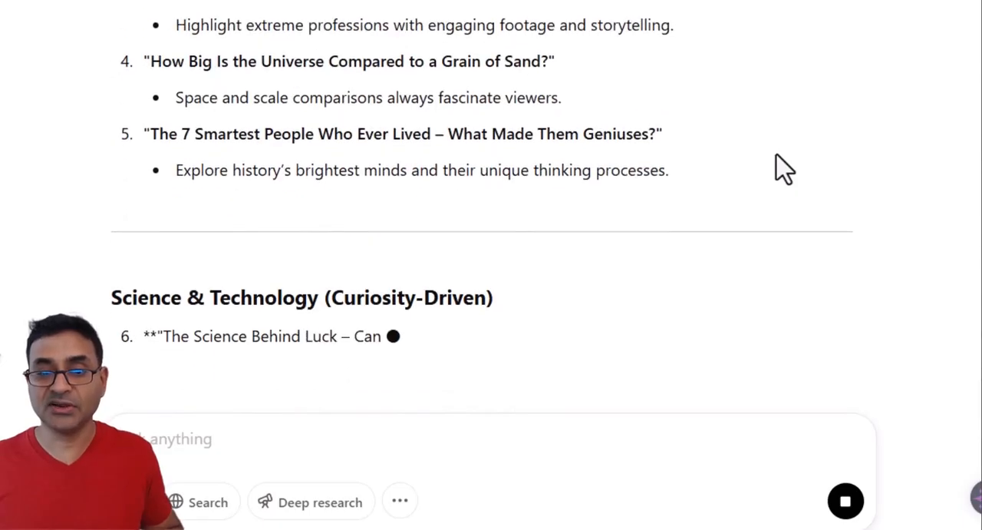
{"action": "scroll", "coordinate": [783, 168], "scroll_direction": "up", "scroll_amount": 4}
{"action": "scroll", "coordinate": [783, 167], "scroll_direction": "down", "scroll_amount": 2}
{"action": "scroll", "coordinate": [783, 167], "scroll_direction": "down", "scroll_amount": 2}
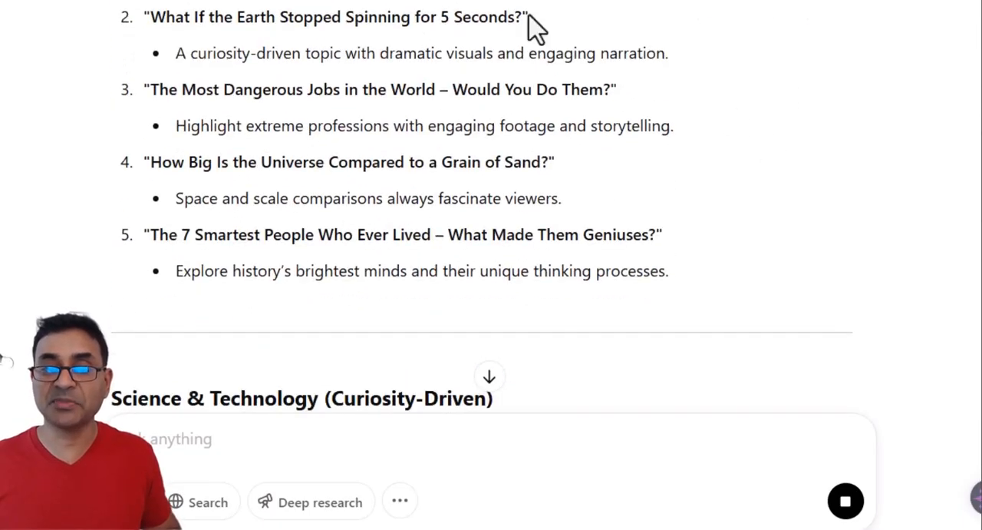
{"action": "scroll", "coordinate": [771, 181], "scroll_direction": "up", "scroll_amount": 3}
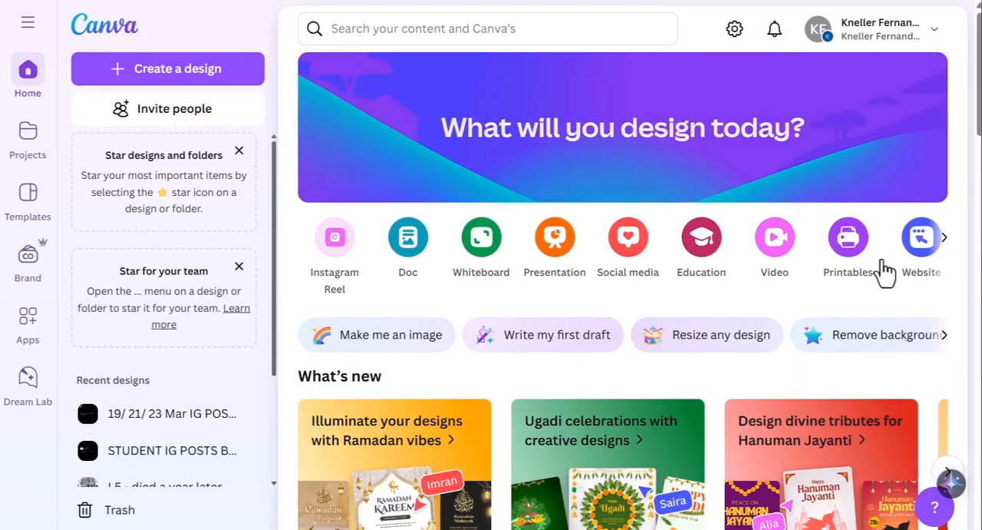
- In Canva, create a blank YouTube video design and place a plain whole orange graphic with one leaf near the page centre
{"action": "left_click", "coordinate": [777, 240]}
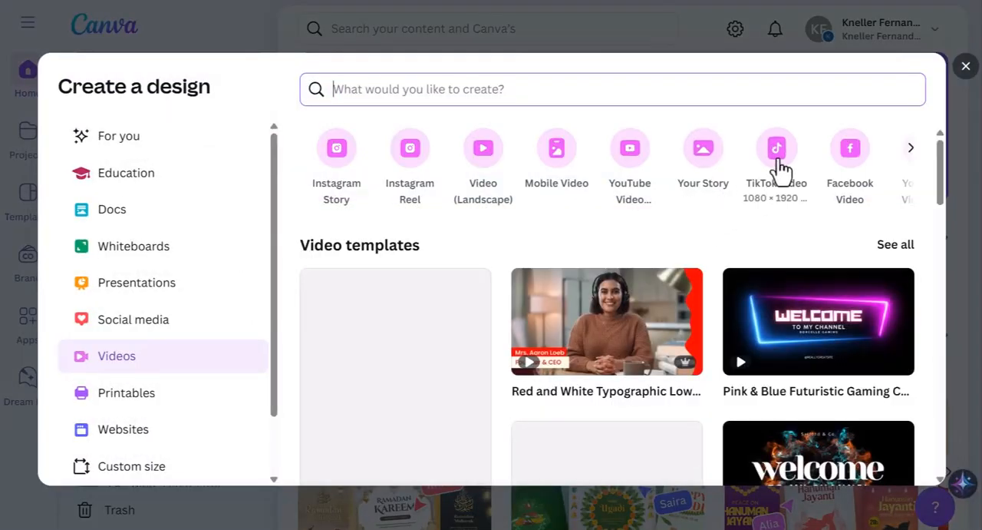
{"action": "left_click", "coordinate": [633, 166]}
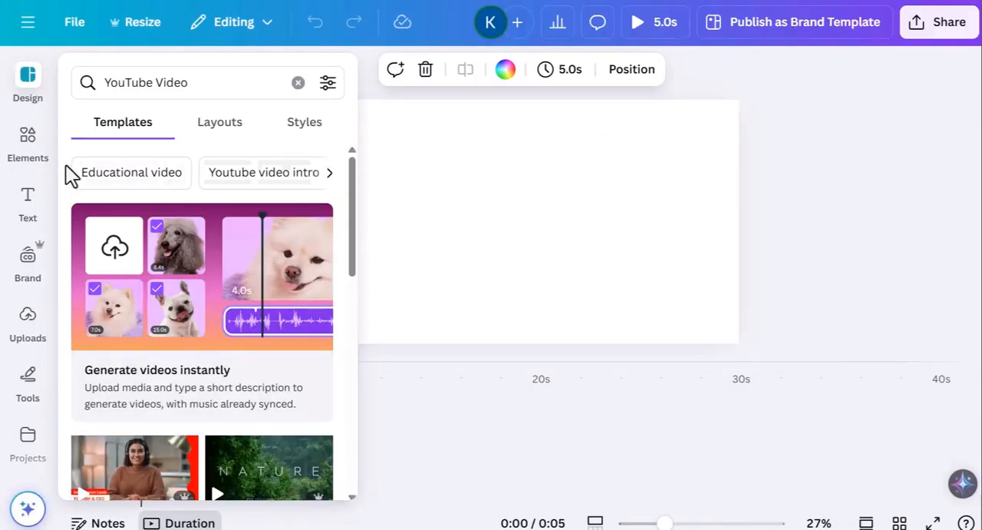
{"action": "left_click", "coordinate": [27, 142]}
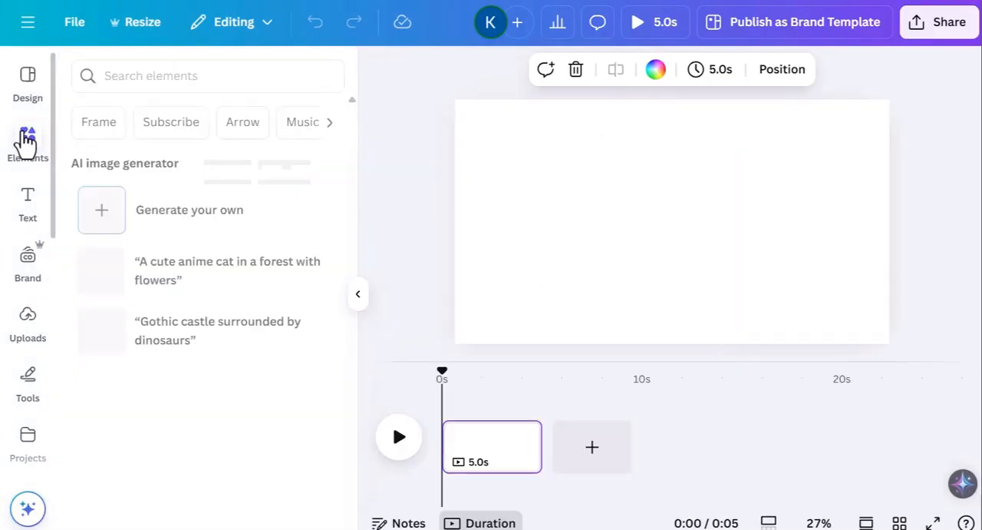
{"action": "left_click", "coordinate": [168, 75]}
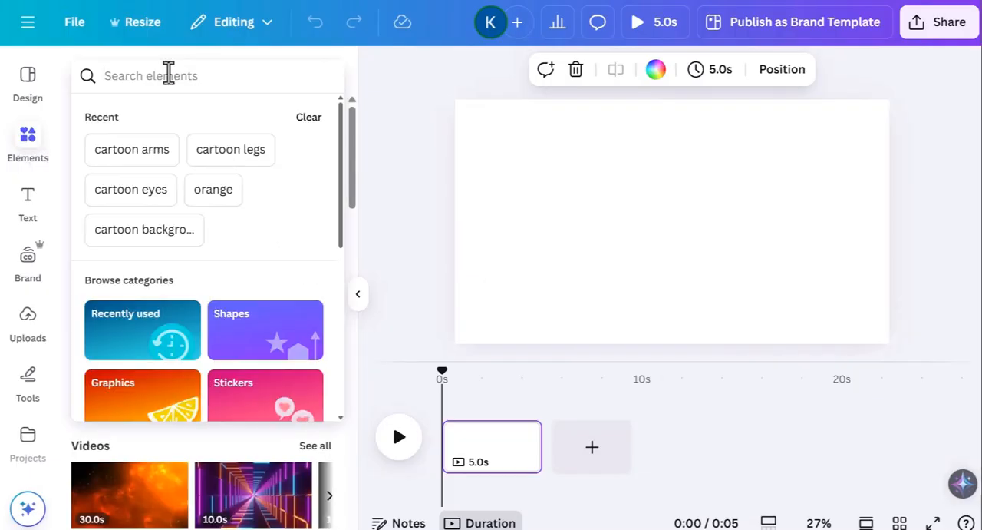
{"action": "type", "text": "orange"}
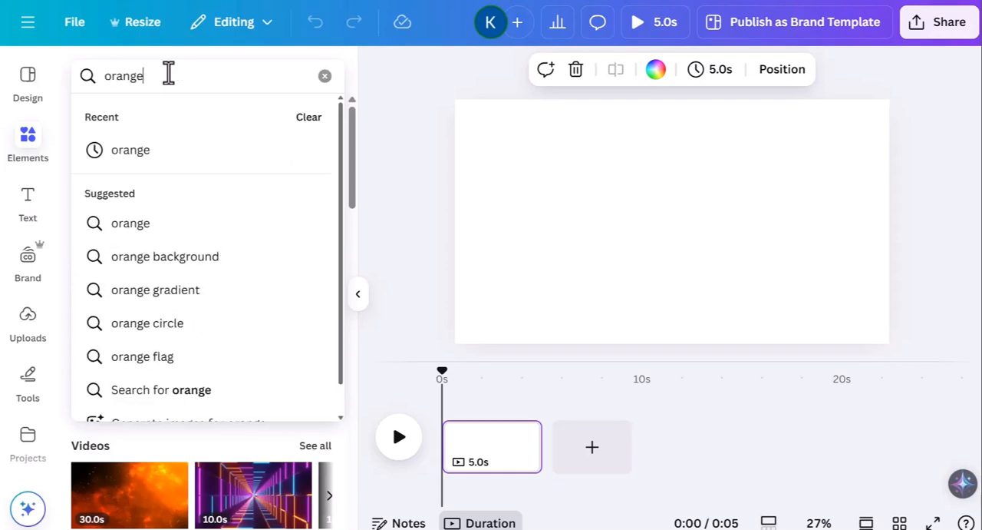
{"action": "left_click", "coordinate": [138, 151]}
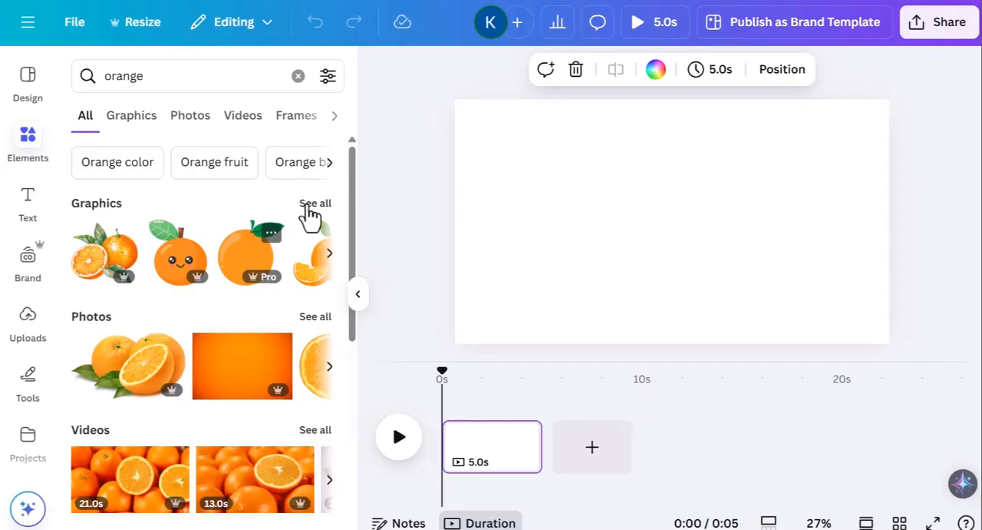
{"action": "left_click", "coordinate": [314, 204]}
{"action": "scroll", "coordinate": [292, 361], "scroll_direction": "down", "scroll_amount": 2}
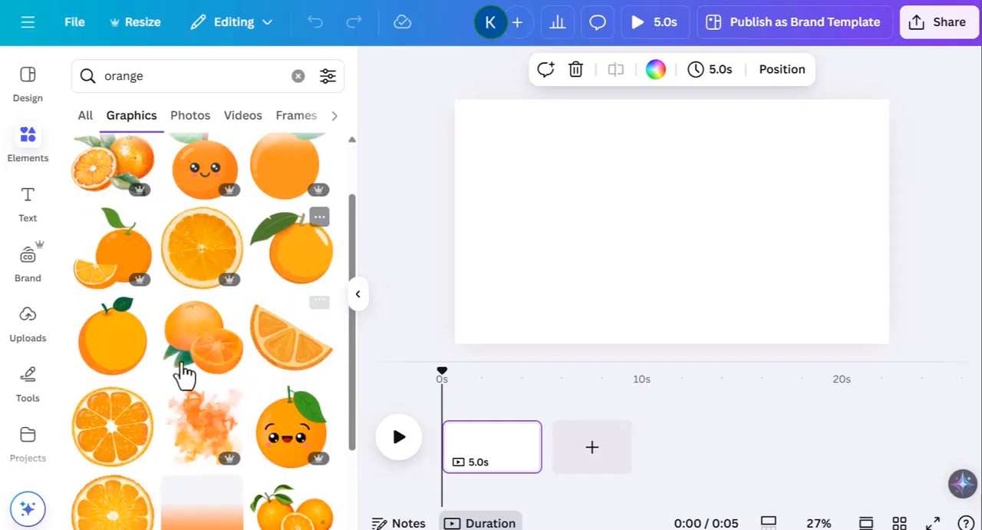
{"action": "left_click_drag", "start_coordinate": [105, 356], "coordinate": [664, 227]}
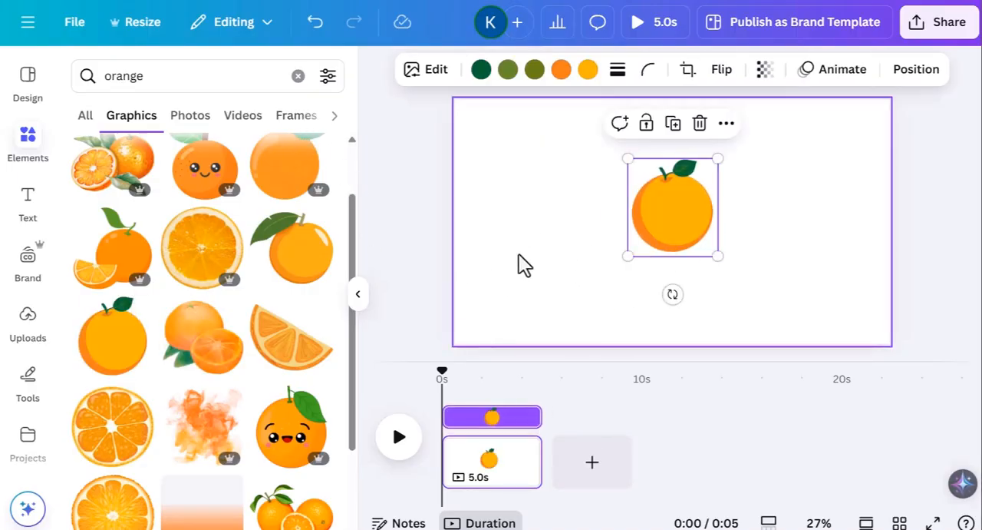
- Search for "cartoon eyes" graphics and place the lashed eyes with a small smile on the orange as its face
{"action": "scroll", "coordinate": [307, 230], "scroll_direction": "up", "scroll_amount": 3}
{"action": "left_click", "coordinate": [159, 80]}
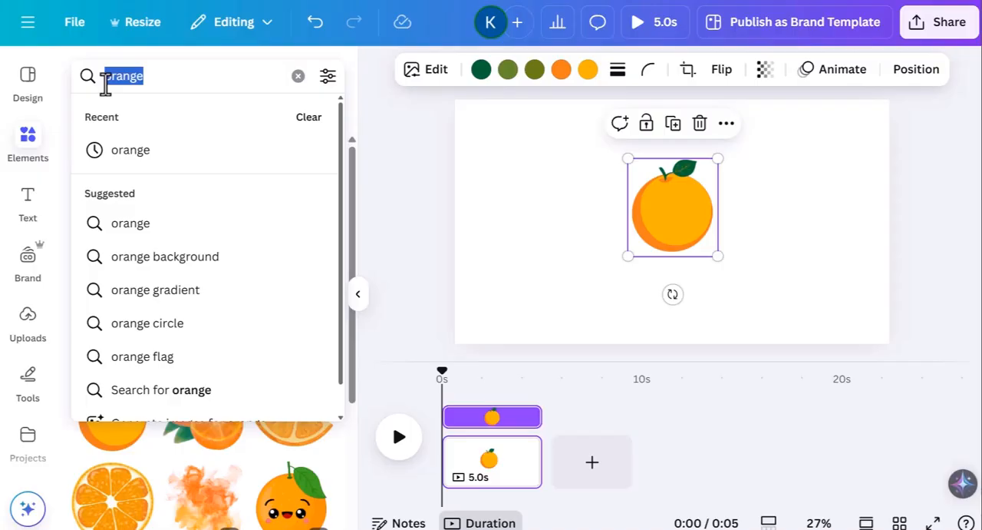
{"action": "type", "text": "cartoon"}
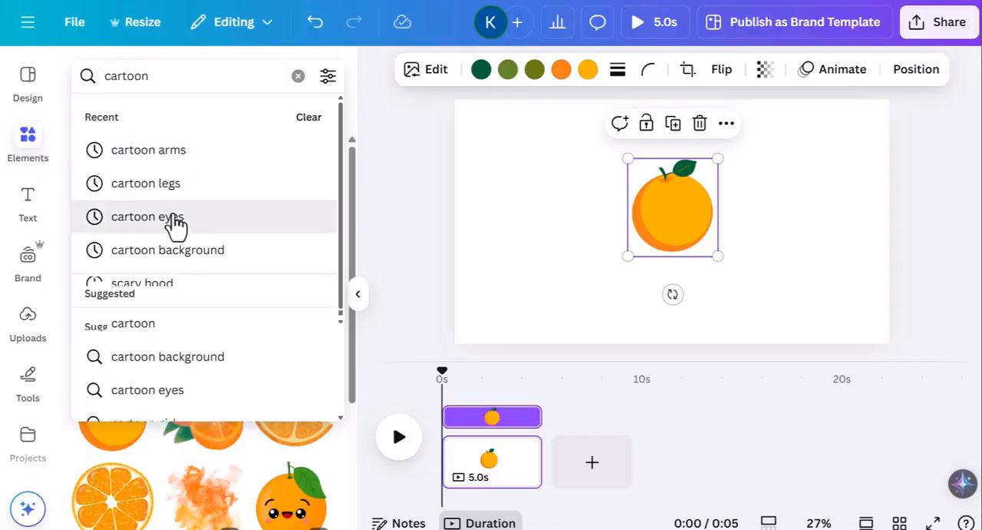
{"action": "left_click", "coordinate": [147, 216]}
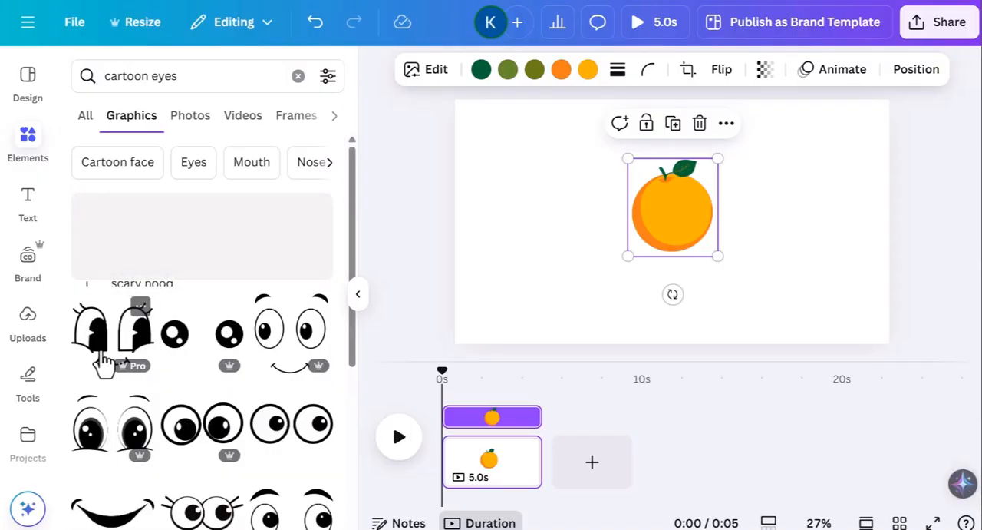
{"action": "left_click_drag", "start_coordinate": [330, 315], "coordinate": [673, 207]}
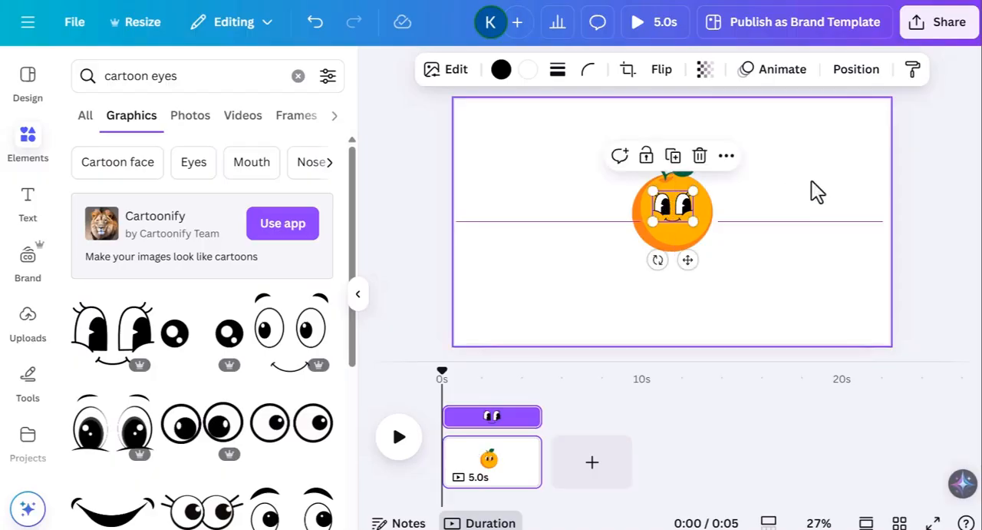
{"action": "left_click", "coordinate": [814, 191]}
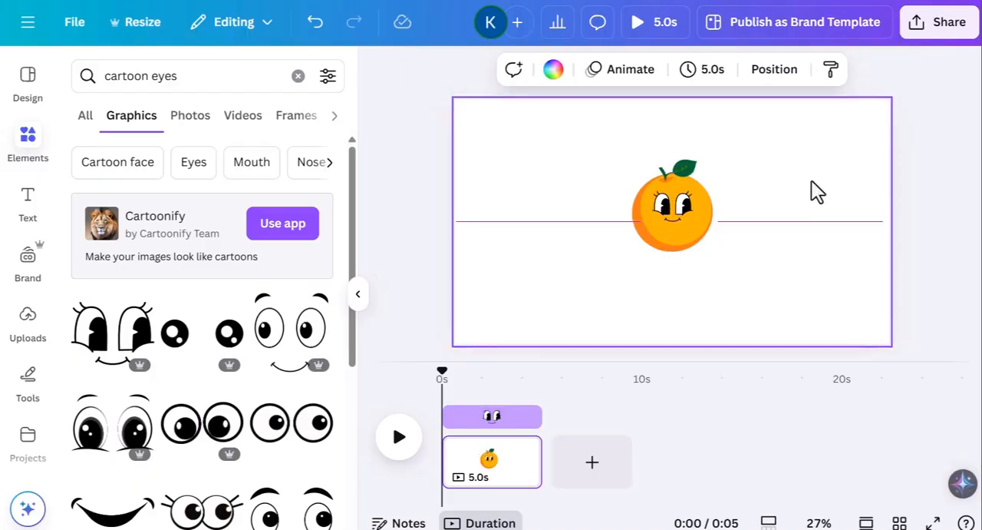
- Search for "cartoon arms" and attach a raised open-palm arm and a lowered gloved arm to opposite sides of the orange
{"action": "double_click", "coordinate": [198, 77]}
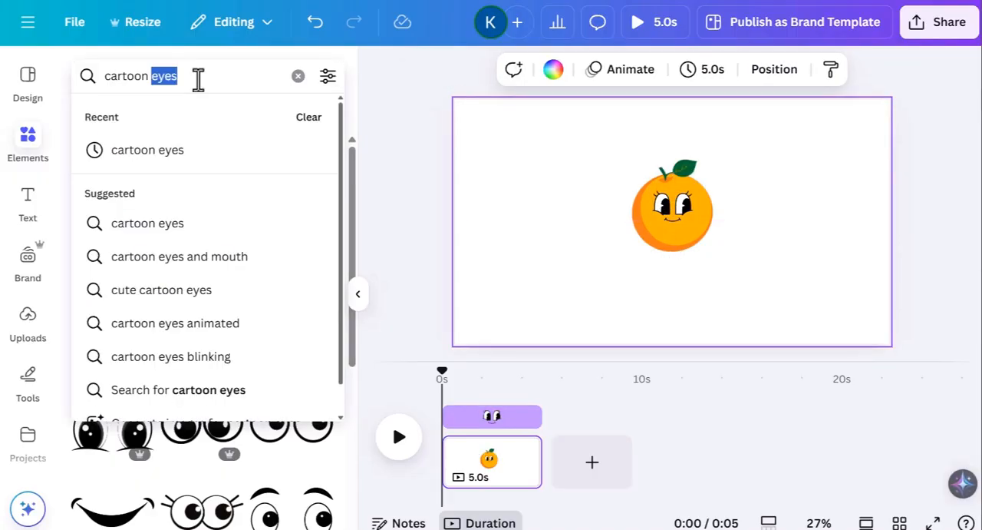
{"action": "type", "text": "arms"}
{"action": "key", "text": "Return"}
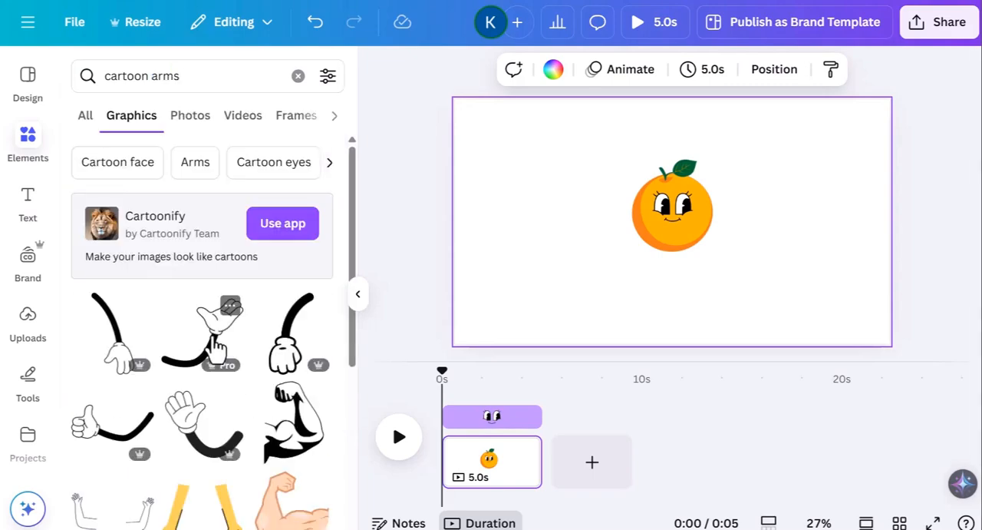
{"action": "left_click_drag", "start_coordinate": [217, 349], "coordinate": [741, 199]}
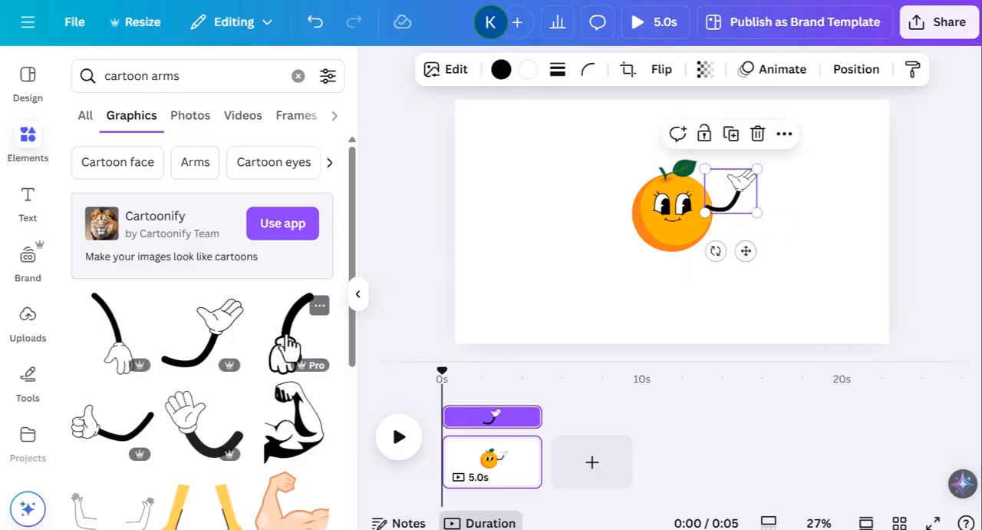
{"action": "left_click_drag", "start_coordinate": [286, 346], "coordinate": [625, 243]}
- Send both cartoon arms backward in the layer order so they sit behind the orange
{"action": "left_click", "coordinate": [733, 213]}
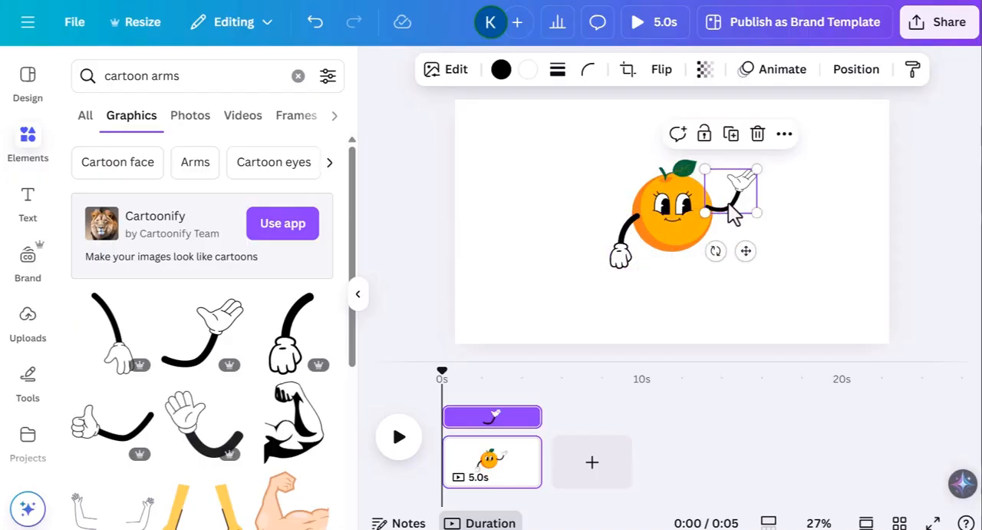
{"action": "right_click", "coordinate": [737, 217]}
{"action": "mouse_move", "coordinate": [768, 257]}
{"action": "right_click", "coordinate": [623, 261]}
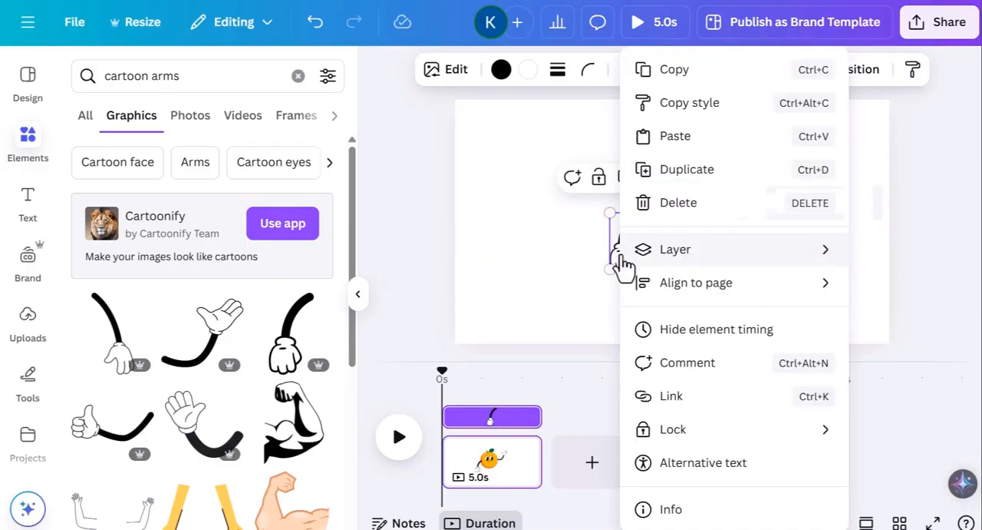
{"action": "mouse_move", "coordinate": [666, 249]}
{"action": "left_click", "coordinate": [519, 319]}
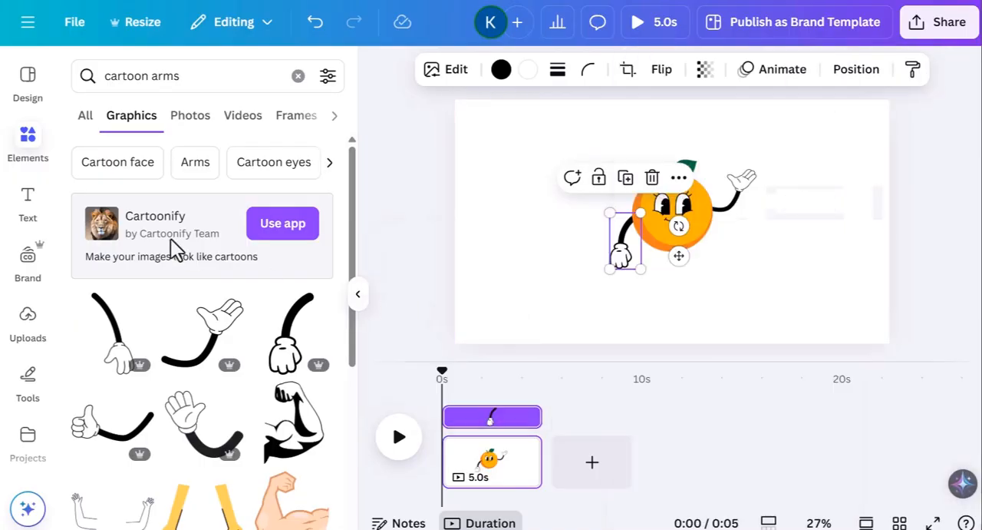
- Search for "cartoon legs", add the walking pair with shoes, shrink it and position it under the orange
{"action": "left_click", "coordinate": [182, 80]}
{"action": "key", "text": "BackSpace"}
{"action": "key", "text": "BackSpace"}
{"action": "key", "text": "BackSpace"}
{"action": "key", "text": "BackSpace"}
{"action": "type", "text": "legs"}
{"action": "key", "text": "Return"}
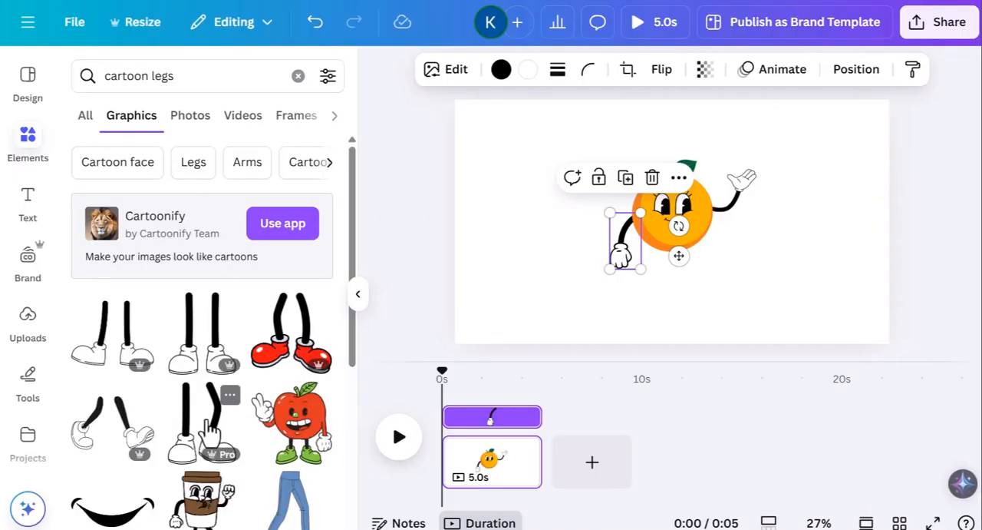
{"action": "left_click_drag", "start_coordinate": [96, 441], "coordinate": [658, 279]}
{"action": "left_click_drag", "start_coordinate": [770, 327], "coordinate": [719, 297]}
{"action": "left_click_drag", "start_coordinate": [676, 271], "coordinate": [693, 278]}
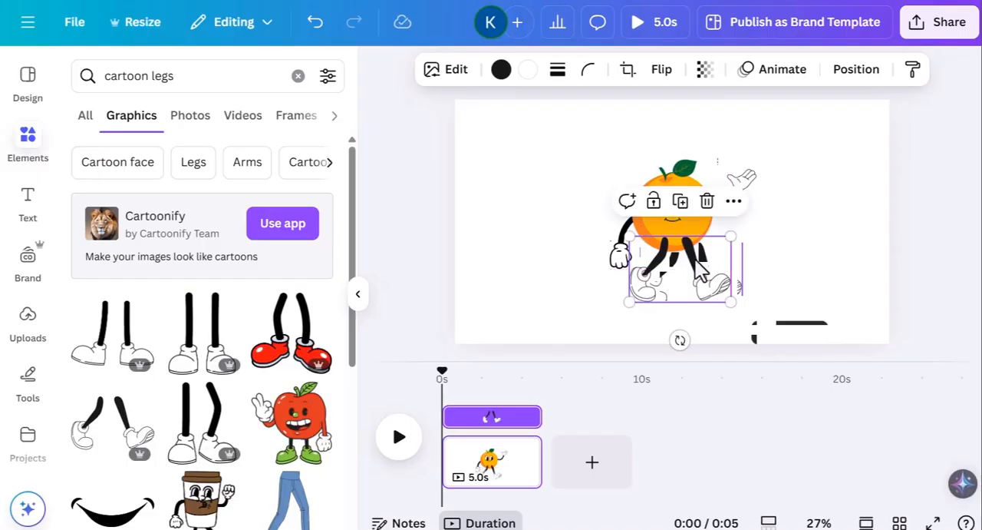
- Send the walking legs backward in the layer order so they sit behind the orange
{"action": "right_click", "coordinate": [700, 268]}
{"action": "mouse_move", "coordinate": [736, 261]}
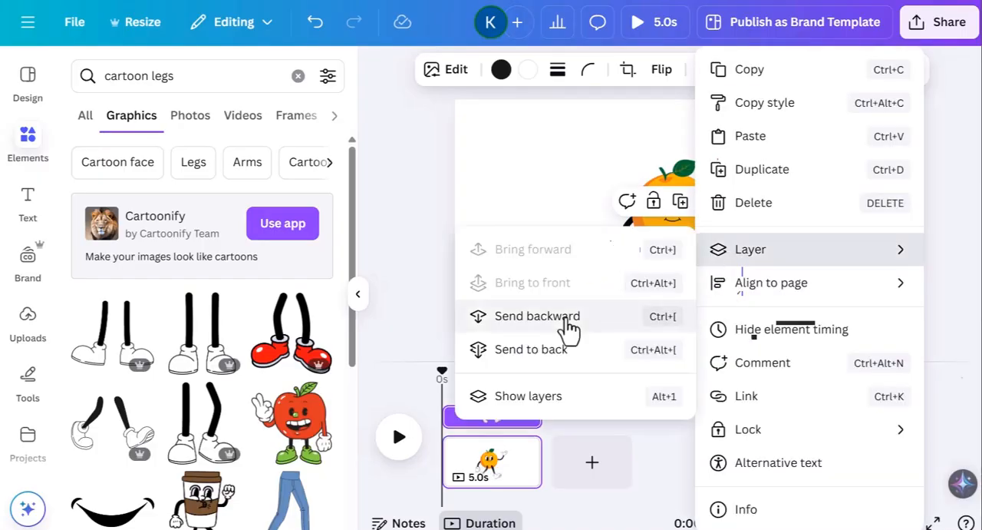
{"action": "left_click", "coordinate": [564, 316]}
{"action": "left_click", "coordinate": [803, 286]}
- Recolour the white fill of both hands and the shoes with the orange's light yellow-orange document colour
{"action": "left_click", "coordinate": [739, 214]}
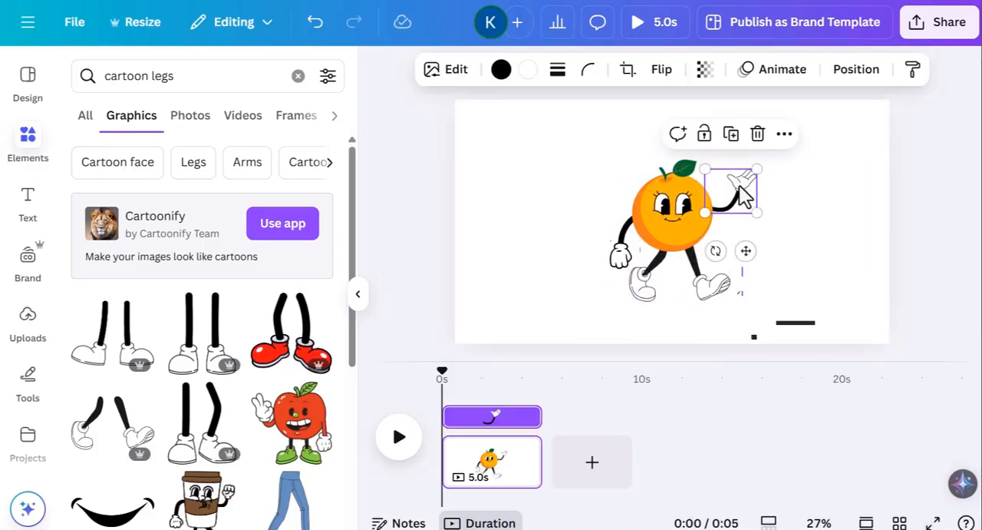
{"action": "left_click", "coordinate": [528, 71]}
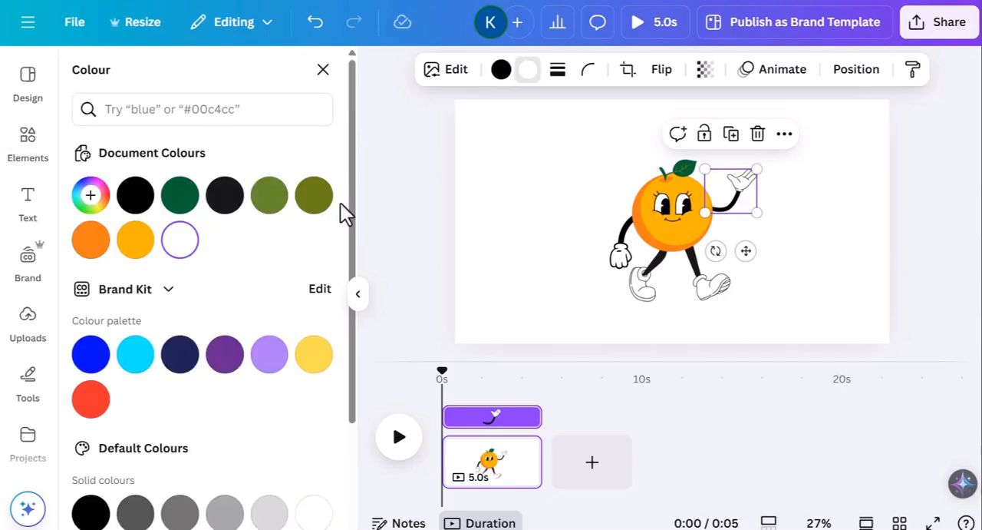
{"action": "left_click", "coordinate": [145, 241]}
{"action": "left_click", "coordinate": [626, 257]}
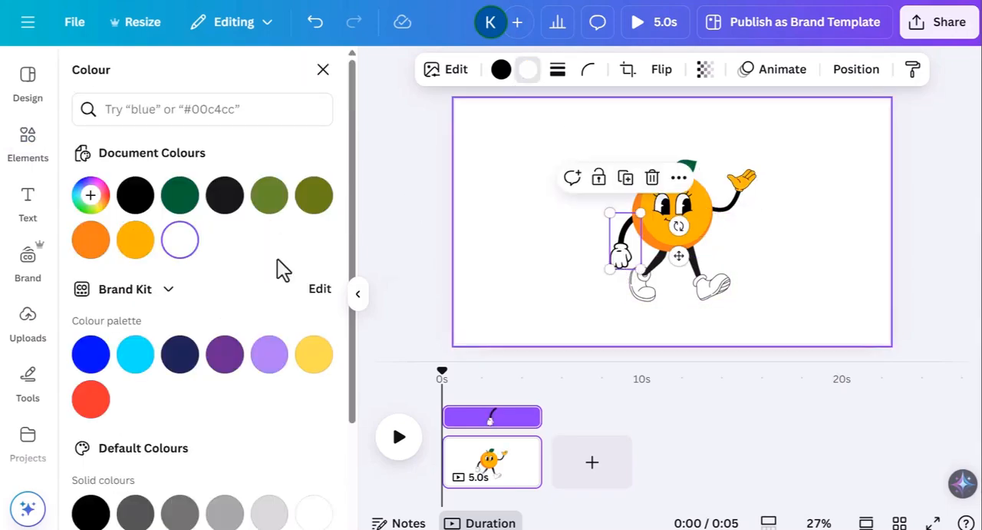
{"action": "left_click", "coordinate": [135, 241]}
{"action": "left_click", "coordinate": [679, 280]}
{"action": "left_click", "coordinate": [135, 243]}
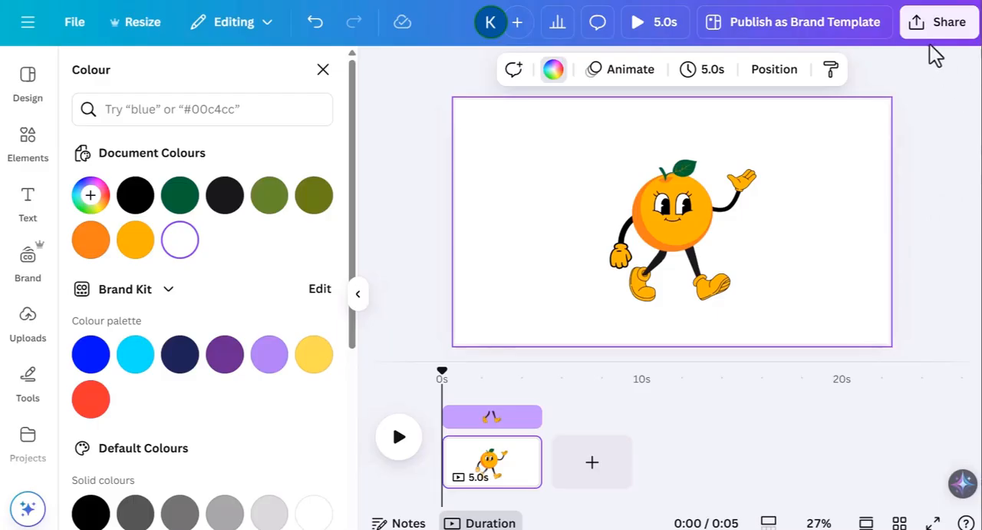
- Download the orange character design as a PNG at size 1, without a transparent background
{"action": "left_click", "coordinate": [935, 30]}
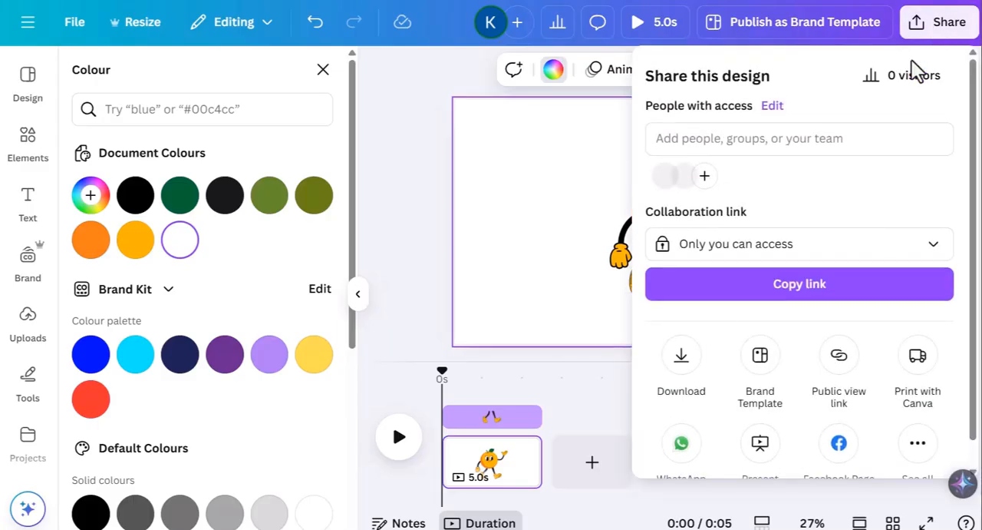
{"action": "left_click", "coordinate": [681, 383]}
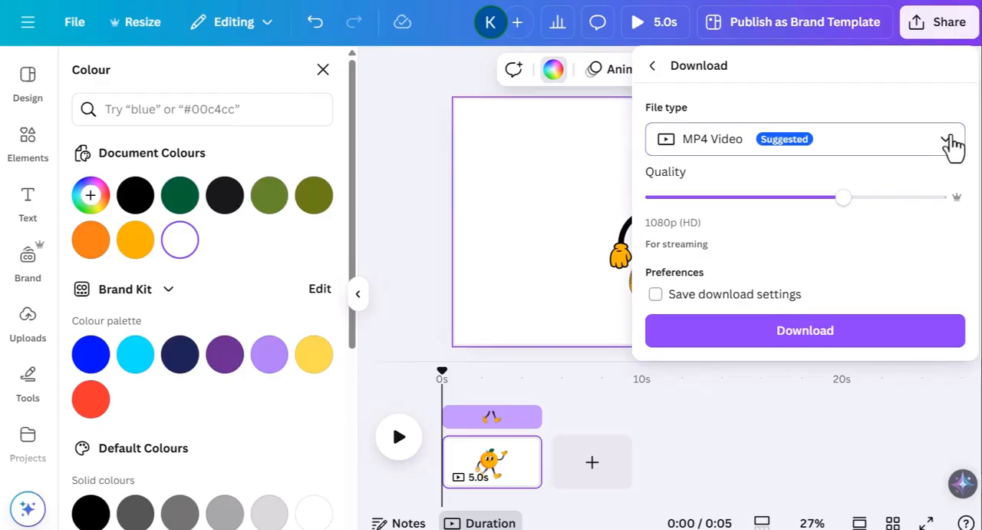
{"action": "left_click", "coordinate": [950, 142]}
{"action": "left_click", "coordinate": [732, 245]}
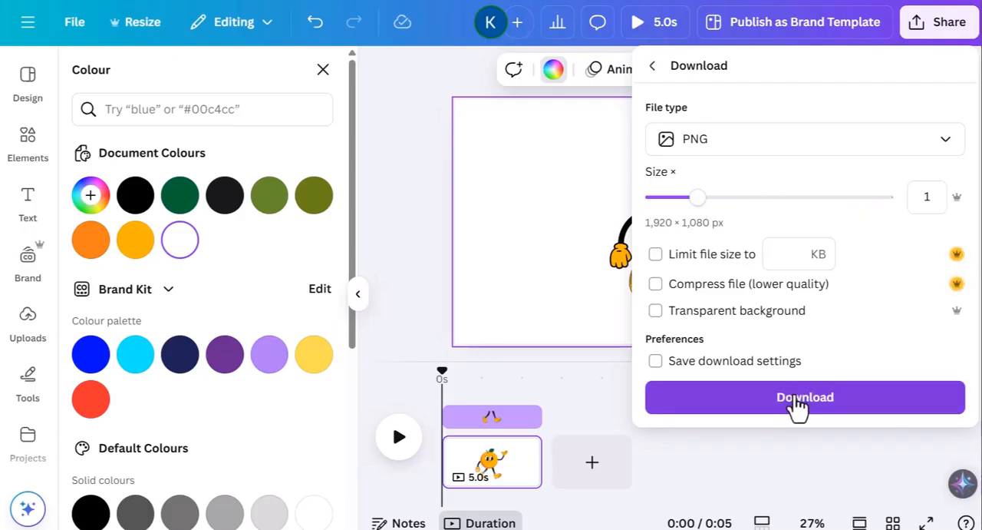
{"action": "left_click", "coordinate": [798, 406]}
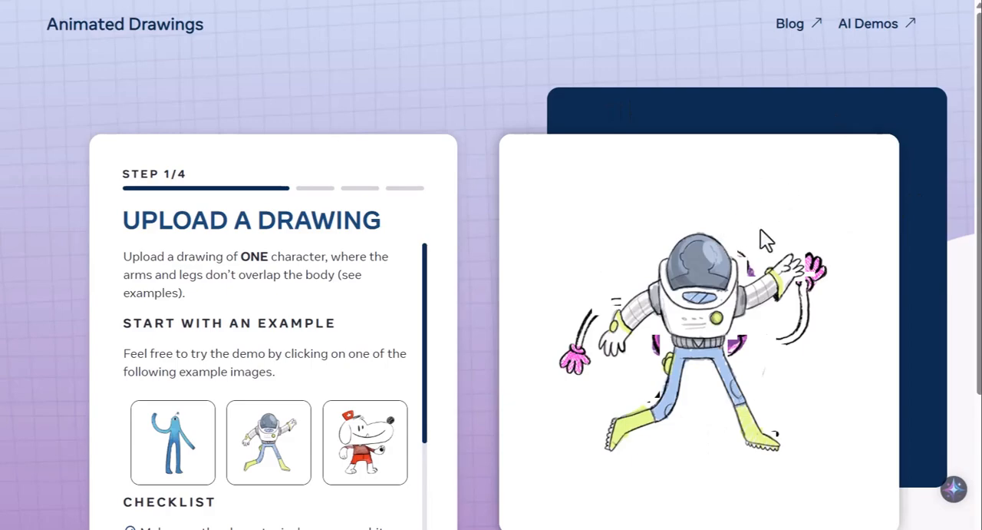
- In Animated Drawings, upload "Untitled design (8).png" as the character drawing and continue to finding the character
{"action": "scroll", "coordinate": [769, 270], "scroll_direction": "down", "scroll_amount": 2}
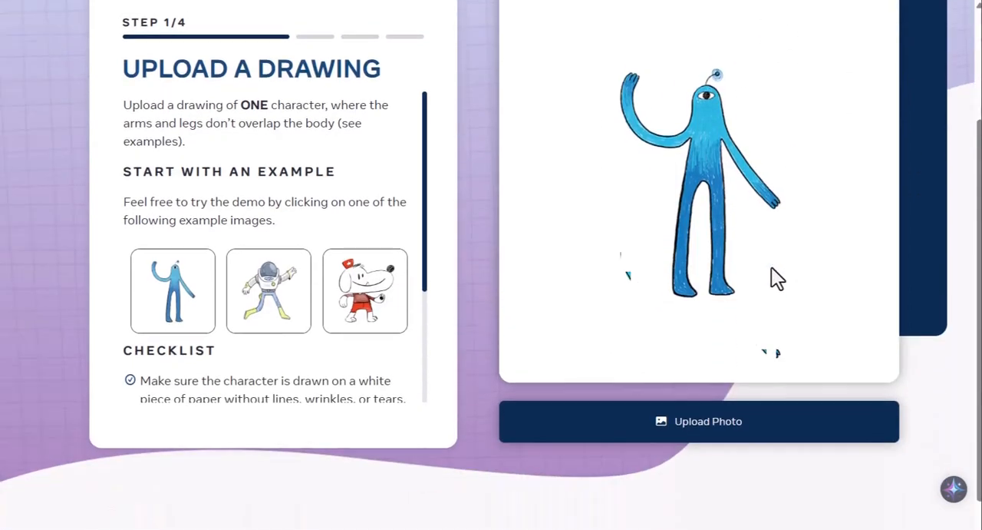
{"action": "left_click", "coordinate": [726, 441]}
{"action": "left_click", "coordinate": [217, 76]}
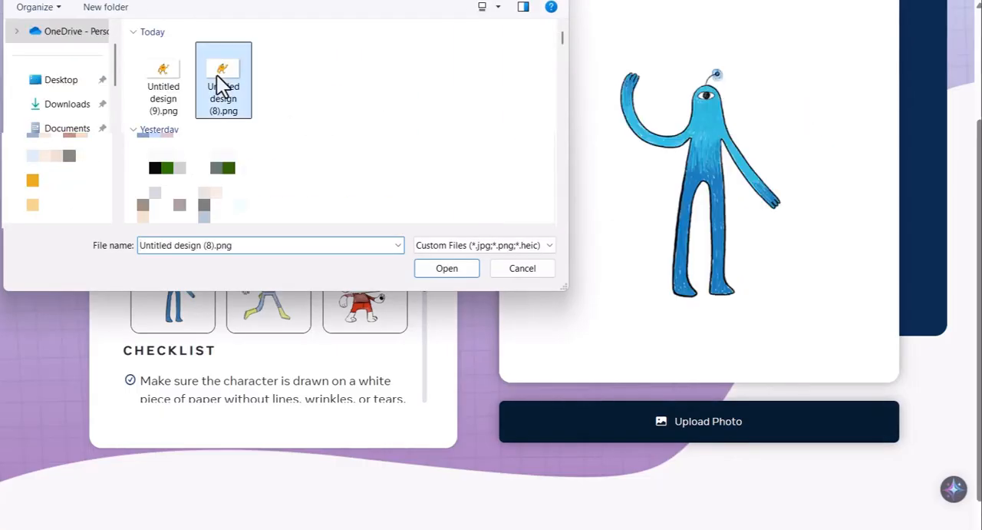
{"action": "double_click", "coordinate": [216, 75]}
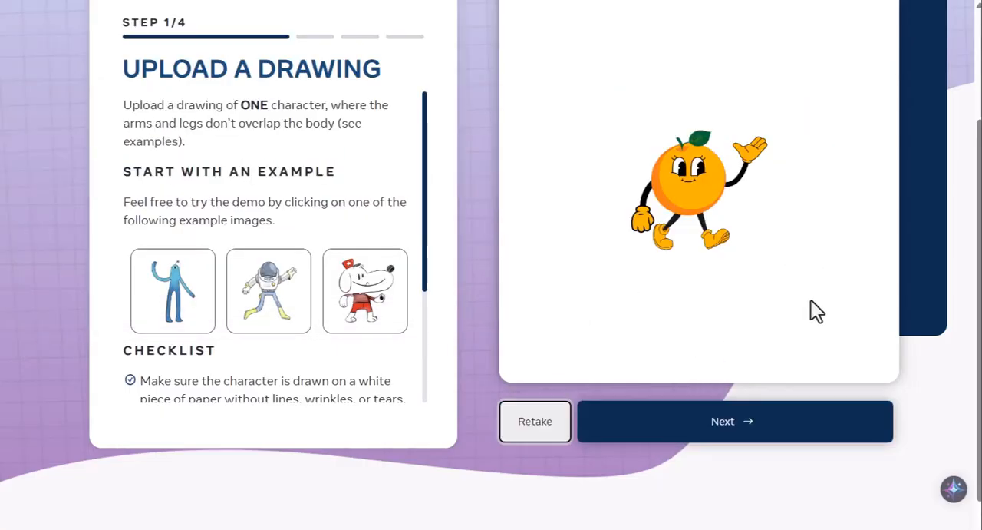
{"action": "left_click", "coordinate": [780, 434]}
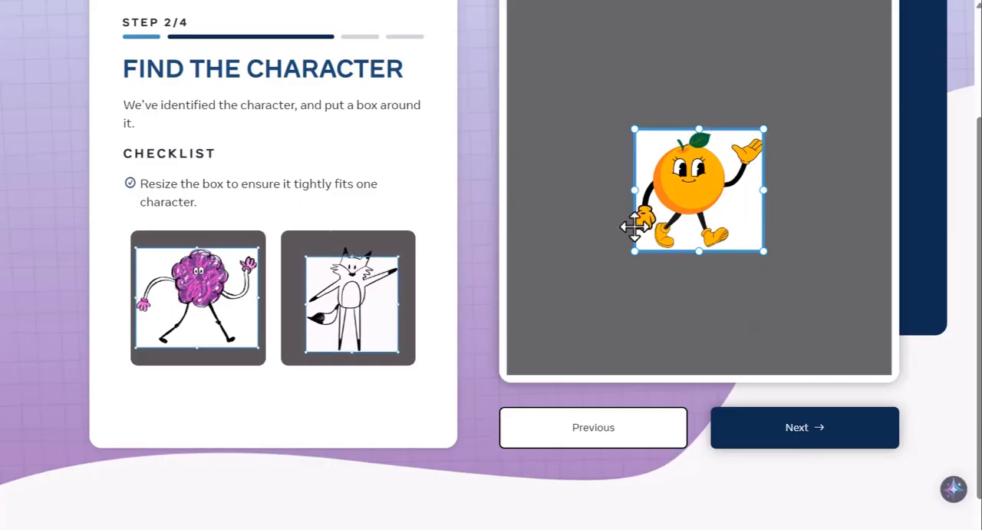
- Enlarge the box around the orange on the sides, above the leaf and below the shoes, and continue to highlighting
{"action": "left_click_drag", "start_coordinate": [634, 190], "coordinate": [629, 189]}
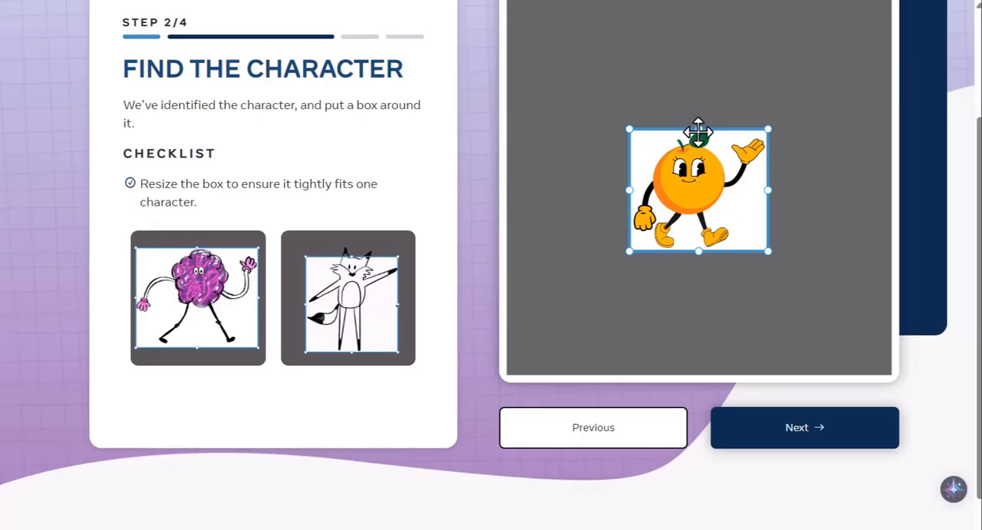
{"action": "left_click_drag", "start_coordinate": [698, 129], "coordinate": [698, 126]}
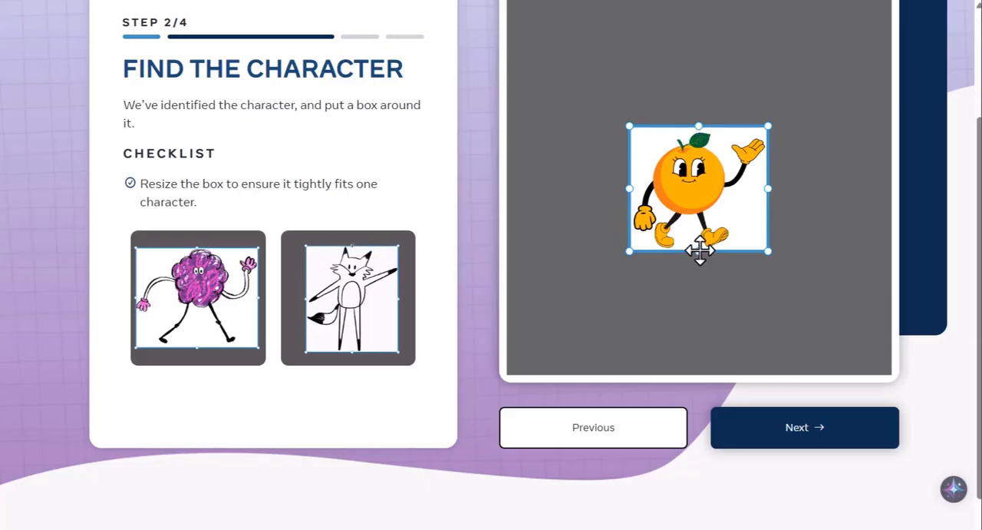
{"action": "left_click_drag", "start_coordinate": [699, 250], "coordinate": [697, 258]}
{"action": "left_click", "coordinate": [792, 443]}
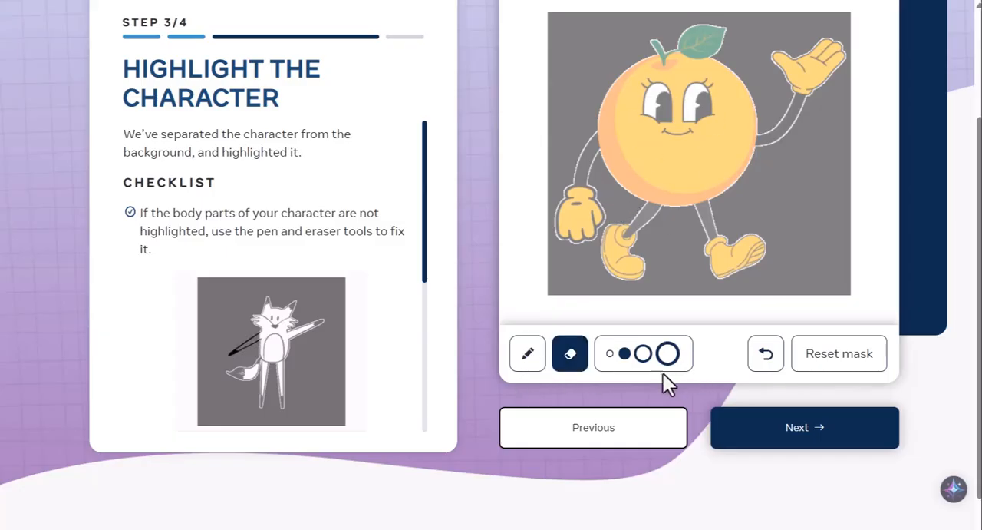
- Accept the highlighted character mask and the suggested joint positions to reach the animation choices
{"action": "left_click", "coordinate": [827, 436]}
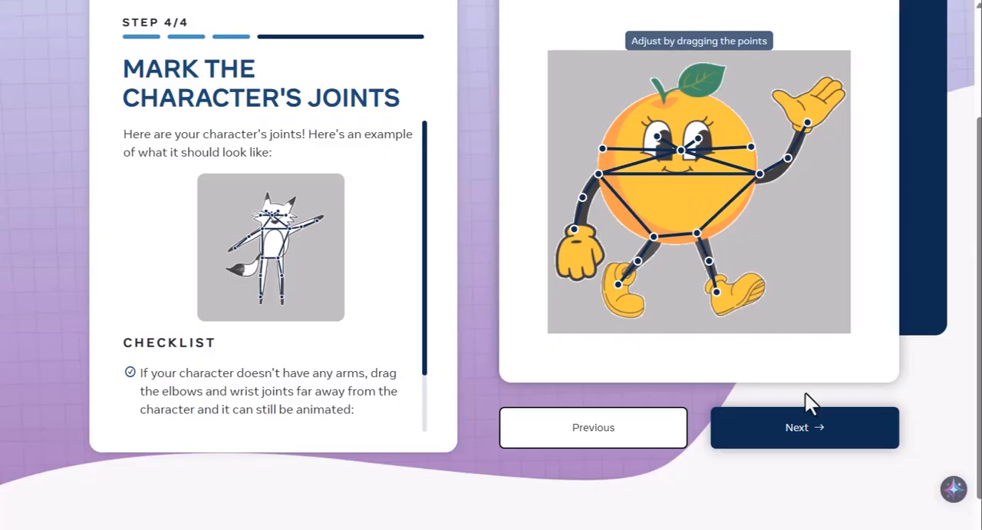
{"action": "left_click", "coordinate": [800, 430]}
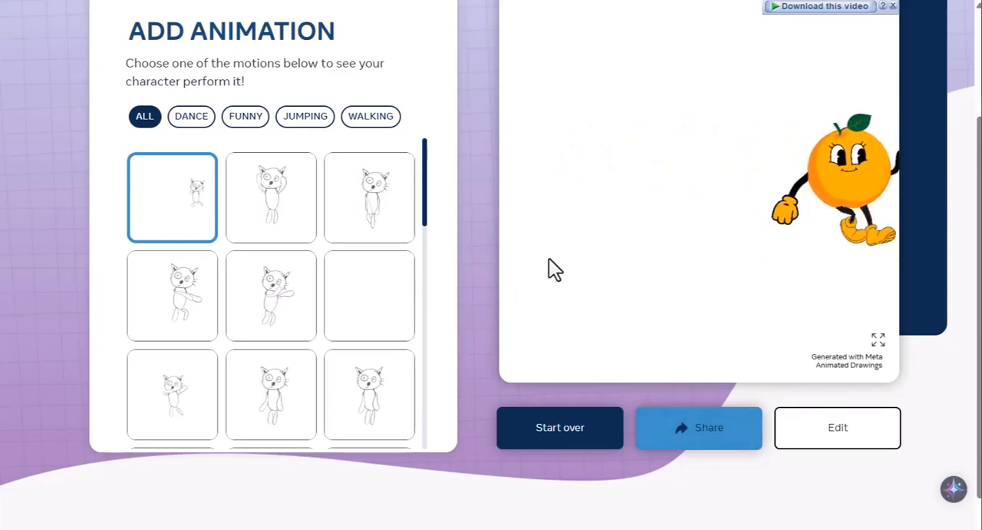
- Try the third motion of the first row on the orange, dismissing the video download overlays
{"action": "left_click", "coordinate": [895, 6]}
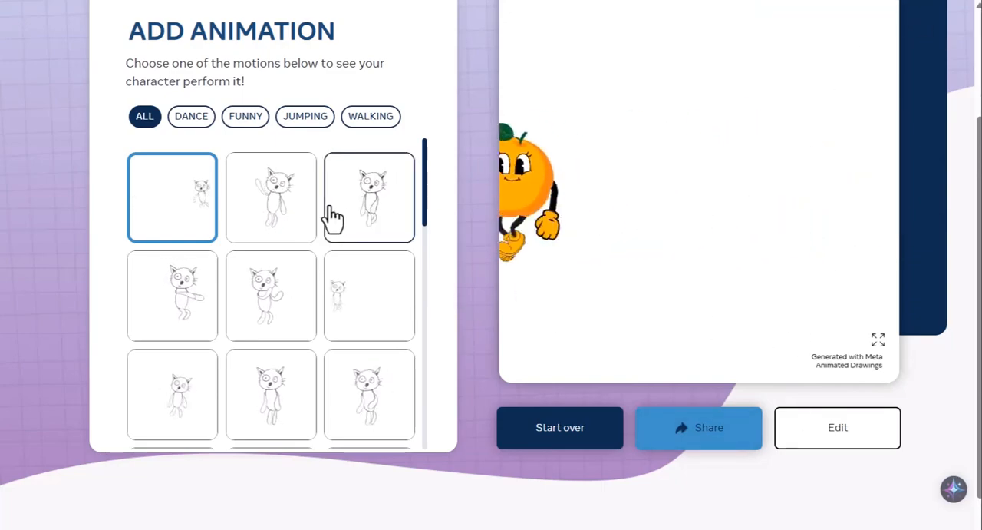
{"action": "left_click", "coordinate": [370, 198]}
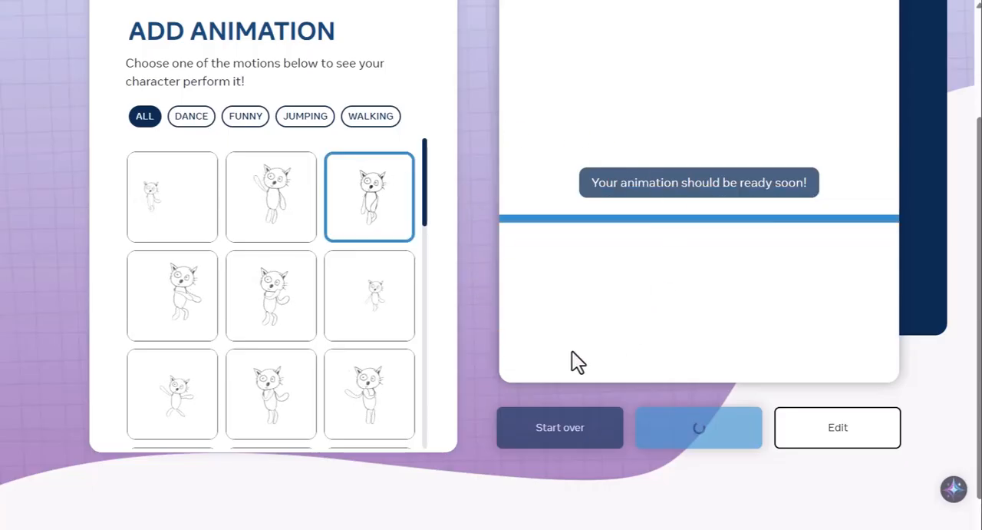
{"action": "left_click", "coordinate": [894, 6]}
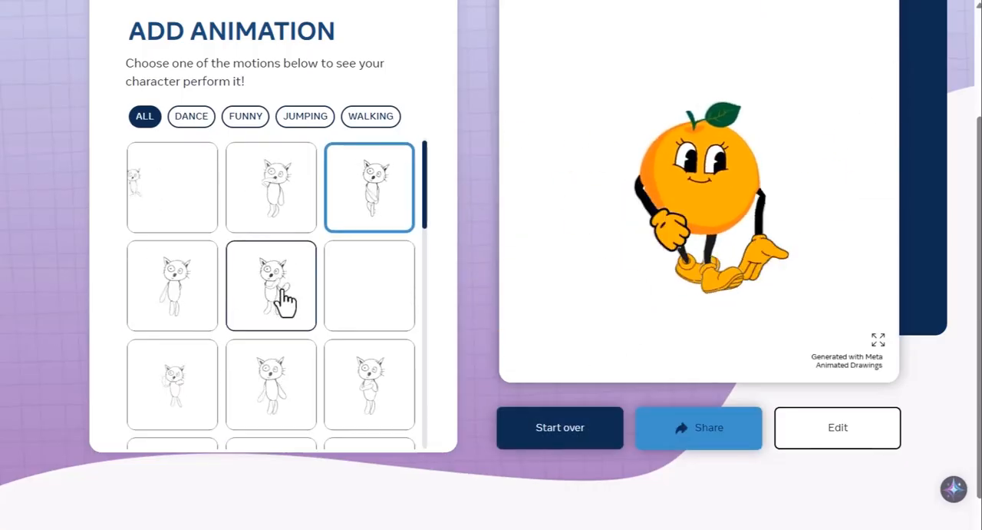
- Browse the full motion list and apply a dance motion from its middle section to the orange character
{"action": "scroll", "coordinate": [286, 302], "scroll_direction": "down", "scroll_amount": 5}
{"action": "scroll", "coordinate": [285, 302], "scroll_direction": "down", "scroll_amount": 3}
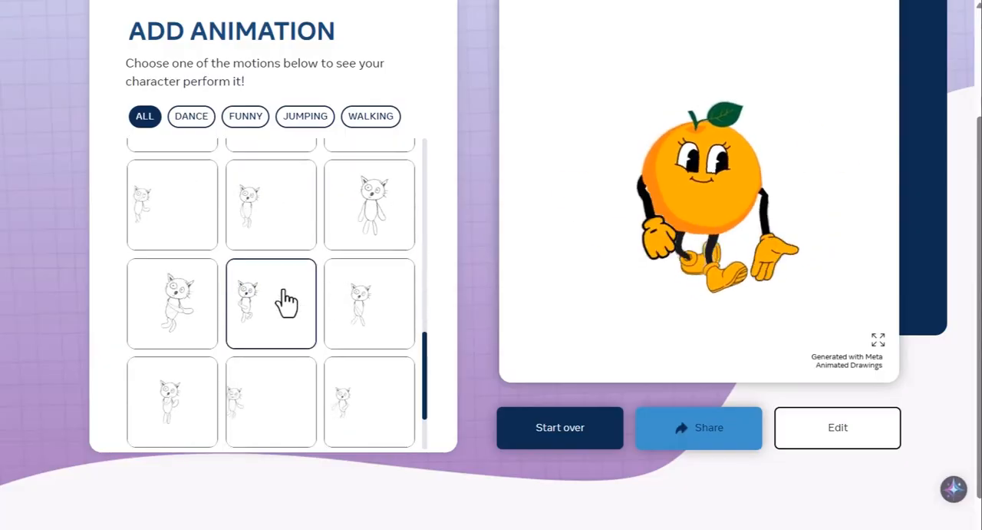
{"action": "scroll", "coordinate": [278, 303], "scroll_direction": "up", "scroll_amount": 3}
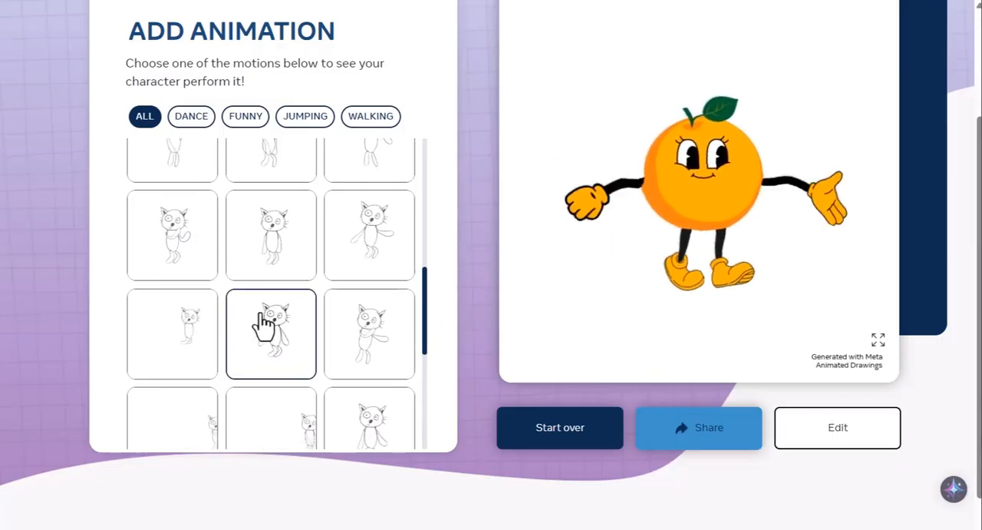
{"action": "scroll", "coordinate": [206, 326], "scroll_direction": "up", "scroll_amount": 2}
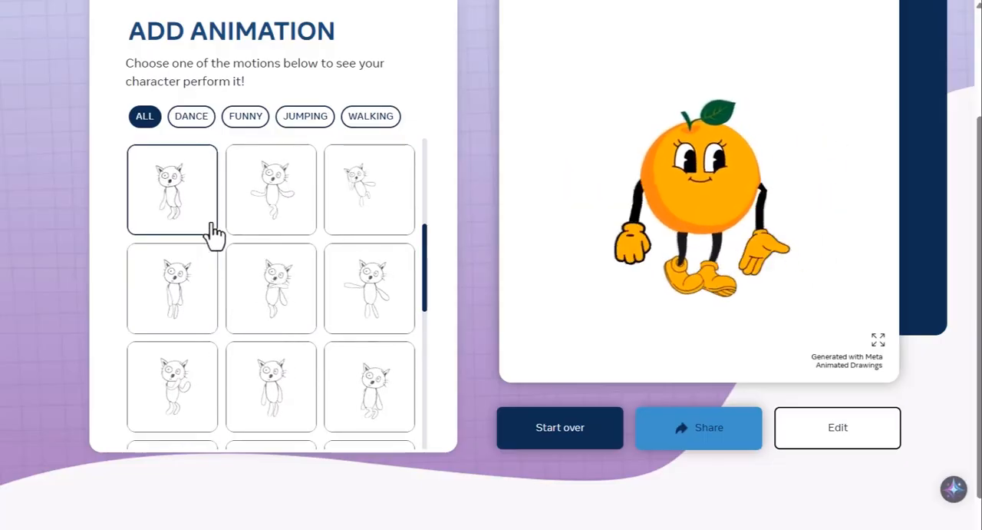
{"action": "left_click", "coordinate": [182, 220]}
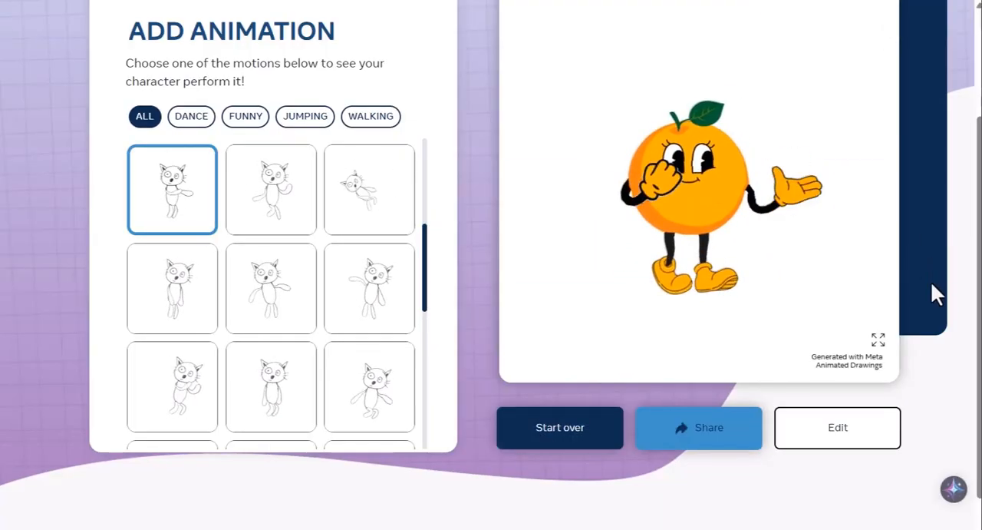
- Show the dancing orange animation in full screen and download it as a video
{"action": "left_click", "coordinate": [879, 341]}
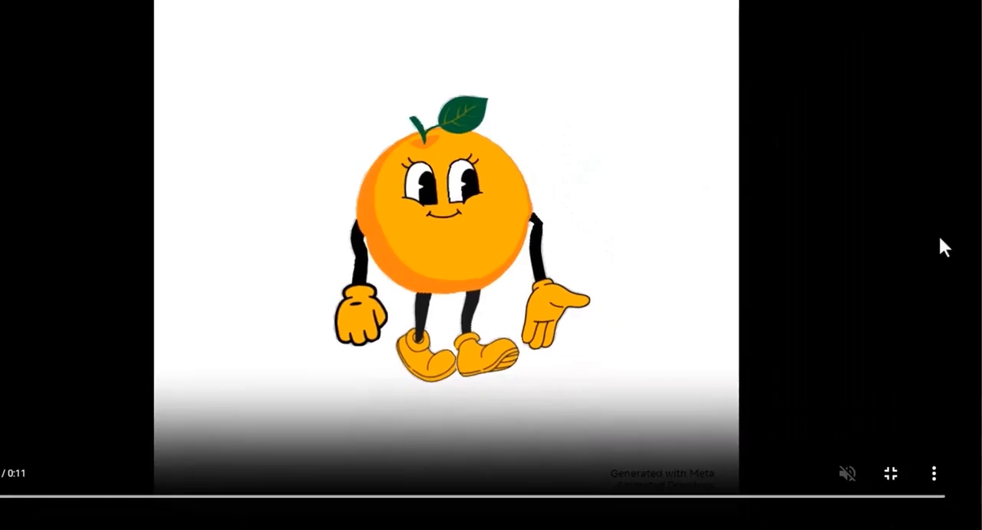
{"action": "left_click", "coordinate": [935, 472]}
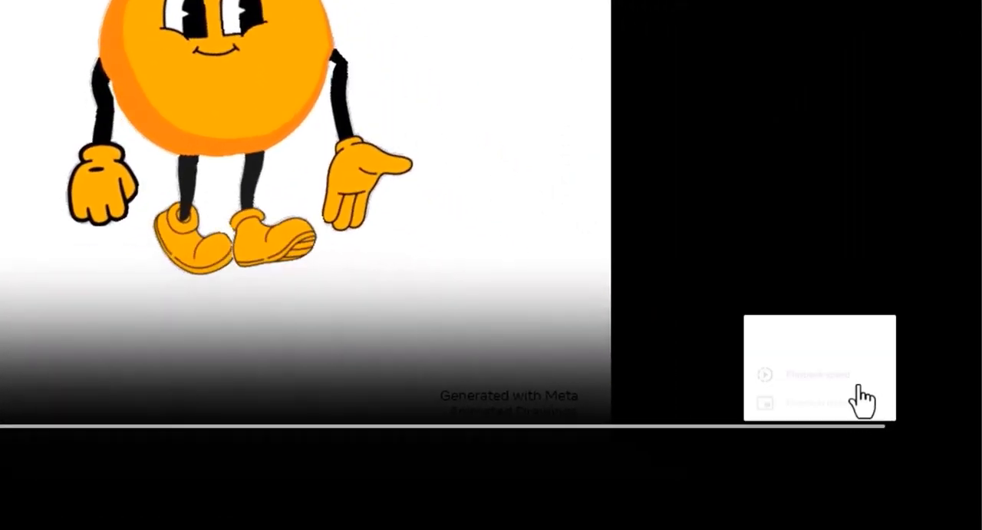
{"action": "left_click", "coordinate": [796, 329]}
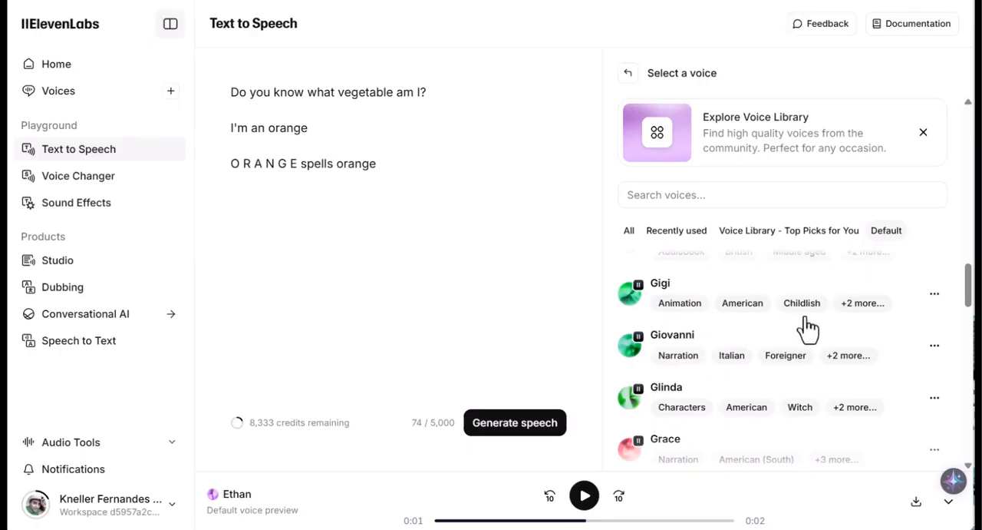
- In ElevenLabs Text to Speech, browse the default voices, preview the childish American Gigi voice and select it
{"action": "scroll", "coordinate": [774, 305], "scroll_direction": "down", "scroll_amount": 1}
{"action": "scroll", "coordinate": [774, 307], "scroll_direction": "up", "scroll_amount": 3}
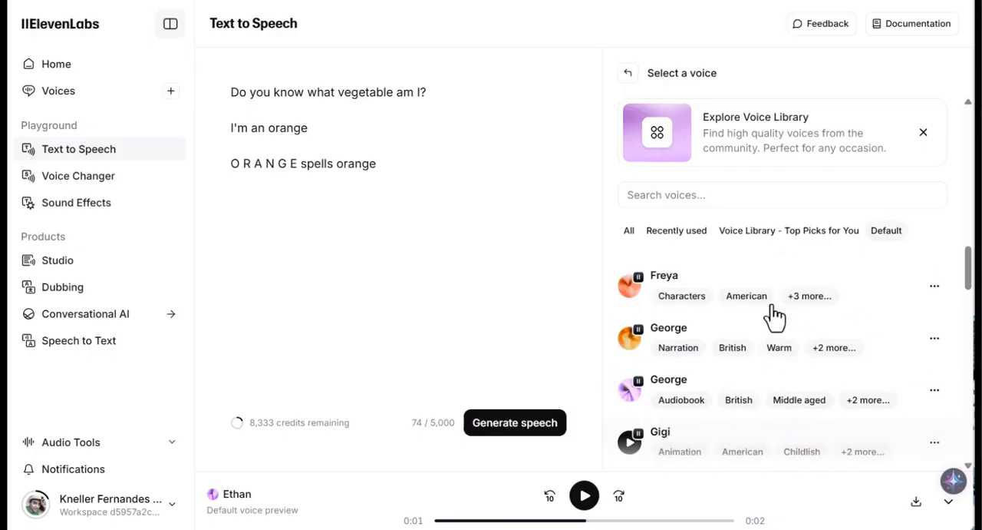
{"action": "scroll", "coordinate": [775, 315], "scroll_direction": "down", "scroll_amount": 1}
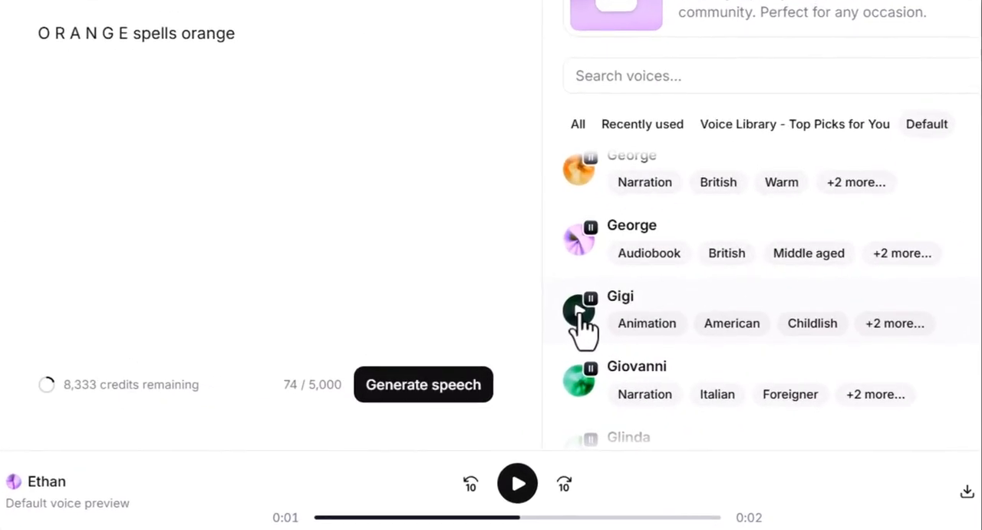
{"action": "left_click", "coordinate": [580, 310]}
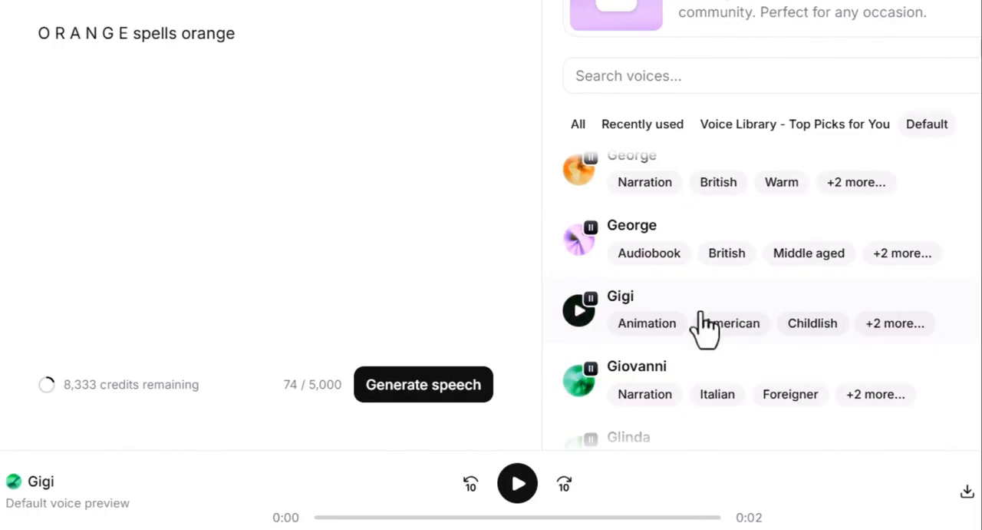
{"action": "left_click", "coordinate": [627, 330]}
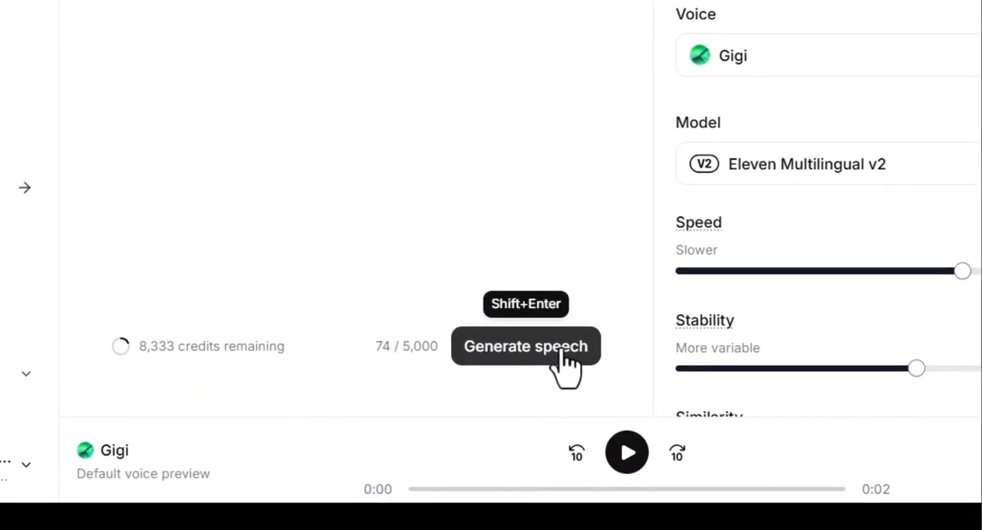
- Generate the speech for the orange spelling script with the Gigi voice and download the audio
{"action": "left_click", "coordinate": [566, 367]}
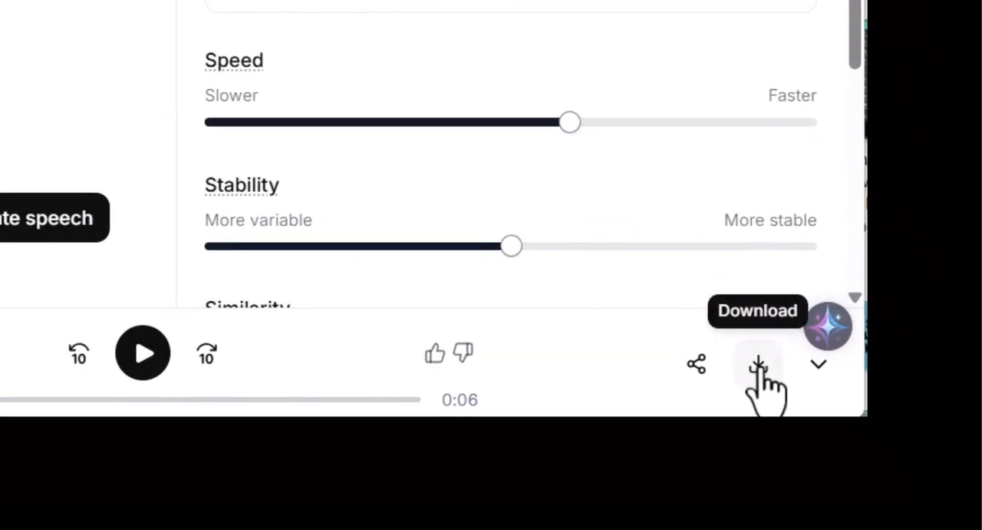
{"action": "left_click", "coordinate": [759, 366]}
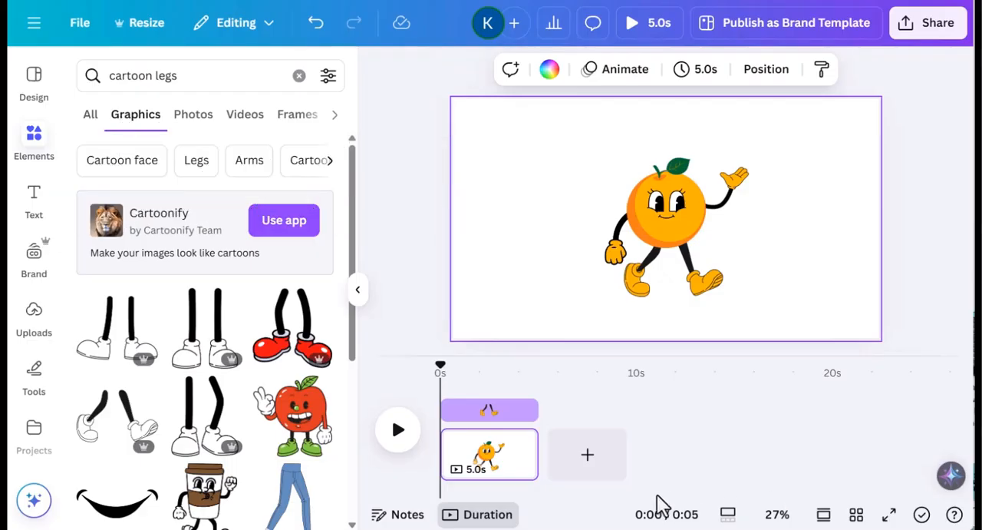
- Switch to Canva, add a blank second page, and upload dance002.mp4 and the ElevenLabs Gigi audio from Downloads
{"action": "left_click", "coordinate": [606, 468]}
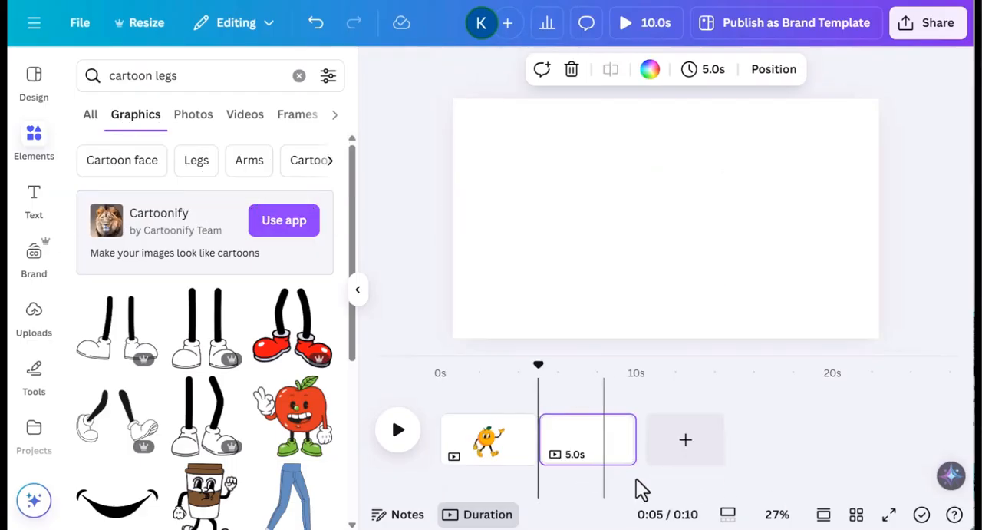
{"action": "left_click", "coordinate": [33, 315]}
{"action": "left_click", "coordinate": [207, 115]}
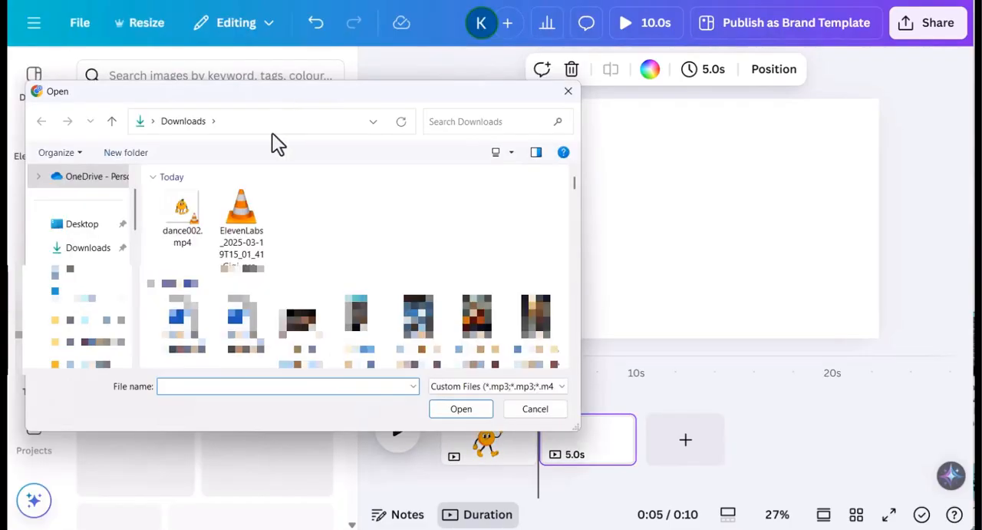
{"action": "left_click", "coordinate": [187, 227]}
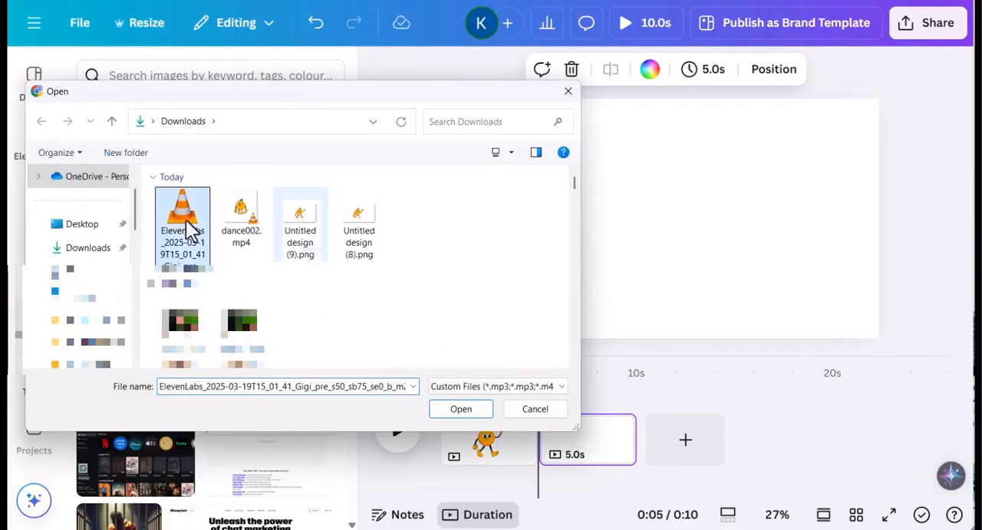
{"action": "left_click", "coordinate": [251, 222], "text": "ctrl"}
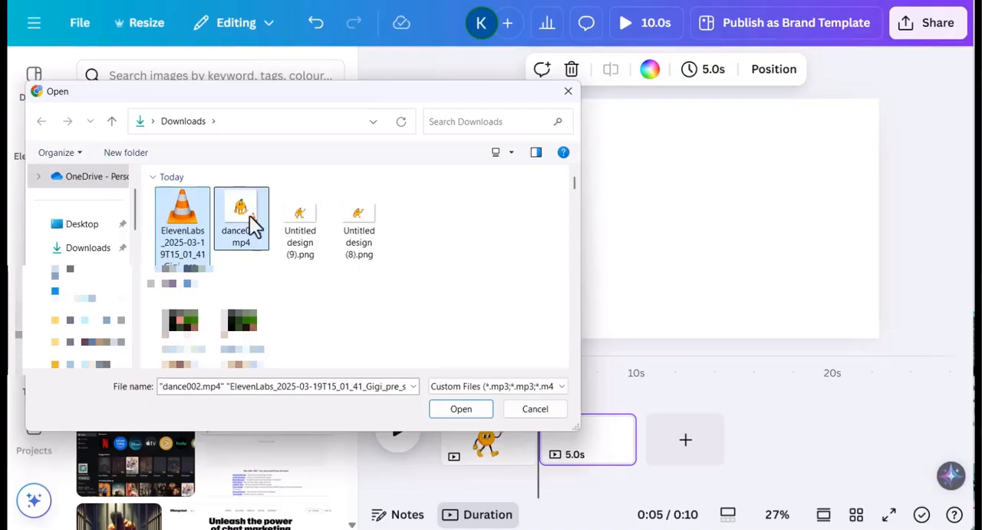
{"action": "left_click", "coordinate": [469, 416]}
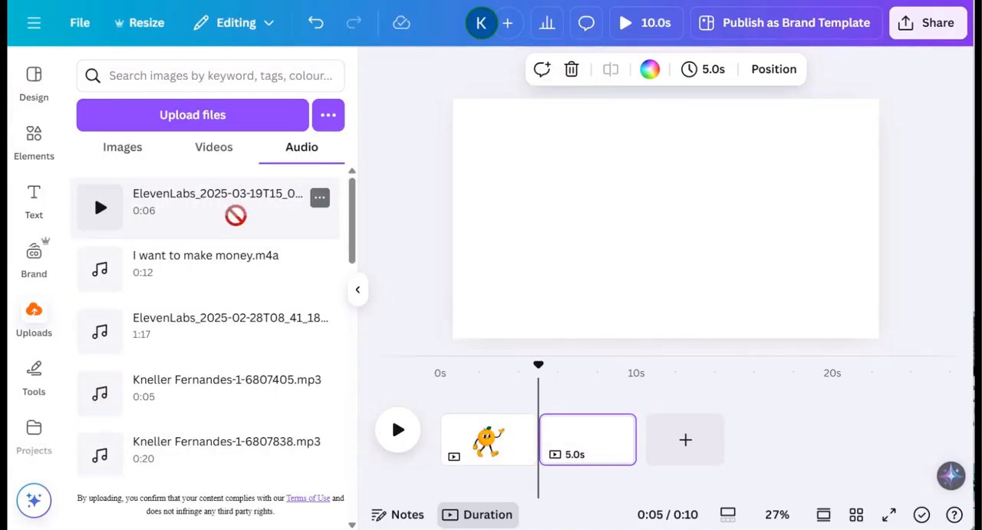
- Place the uploaded ElevenLabs Gigi audio under the blank second page in the timeline
{"action": "left_click_drag", "start_coordinate": [235, 216], "coordinate": [585, 435]}
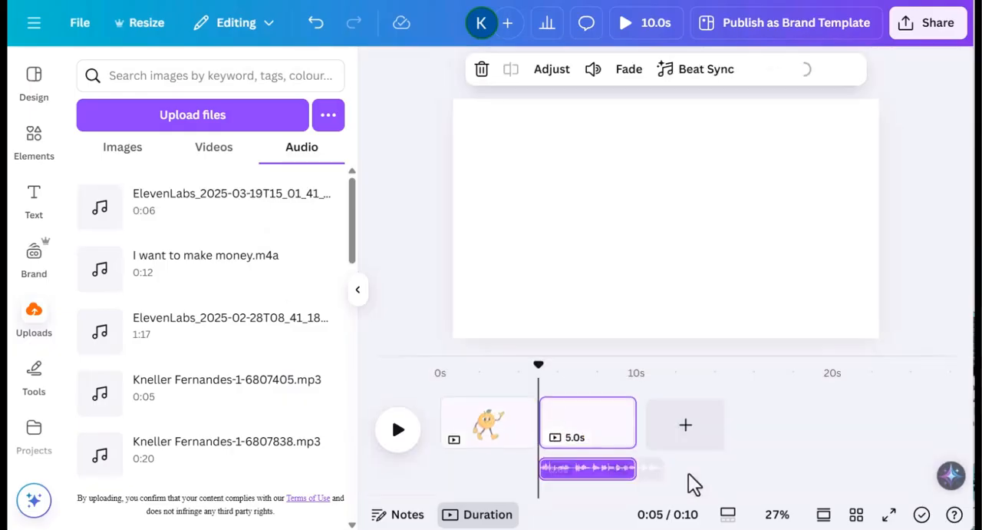
- Delete the first page with the orange character, then lengthen the blank page to 8.7 s and the voiceover to 6.4 s
{"action": "left_click", "coordinate": [500, 442]}
{"action": "key", "text": "Delete"}
{"action": "left_click_drag", "start_coordinate": [230, 206], "coordinate": [611, 423]}
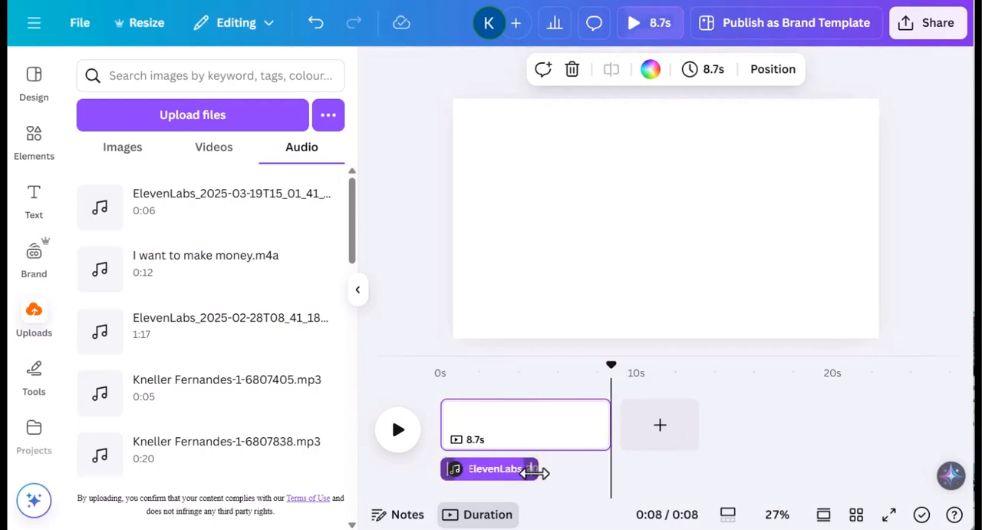
{"action": "left_click_drag", "start_coordinate": [535, 472], "coordinate": [584, 482]}
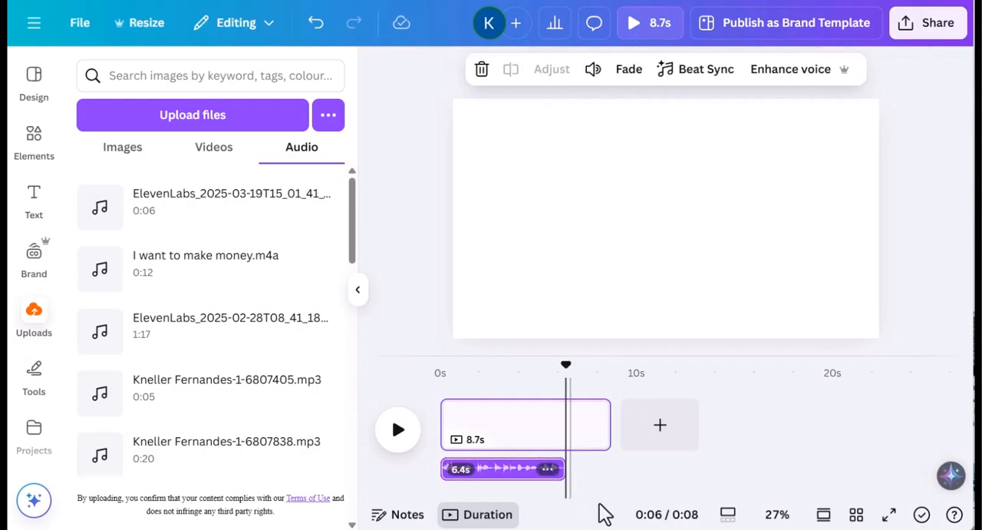
- Place the uploaded 11-second animated orange video on the blank page
{"action": "left_click", "coordinate": [212, 148]}
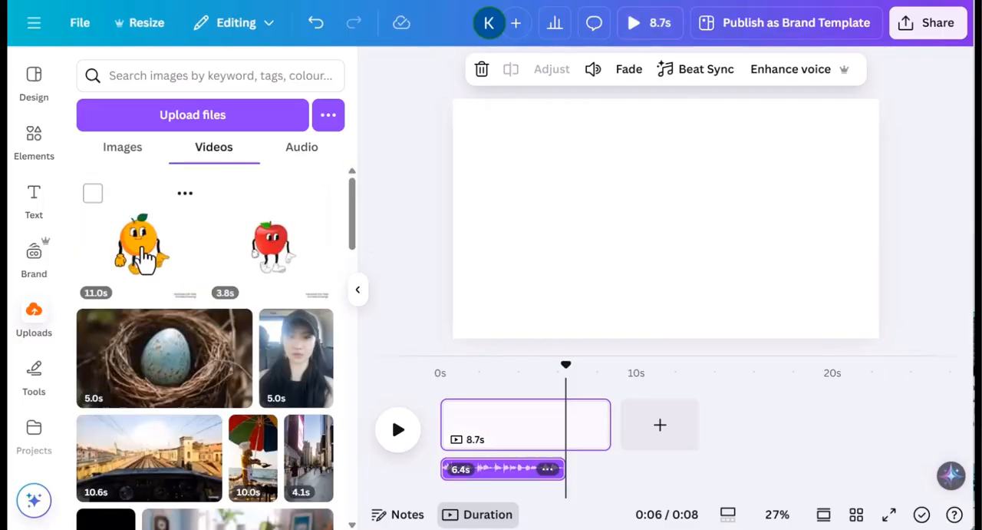
{"action": "left_click_drag", "start_coordinate": [142, 258], "coordinate": [662, 202]}
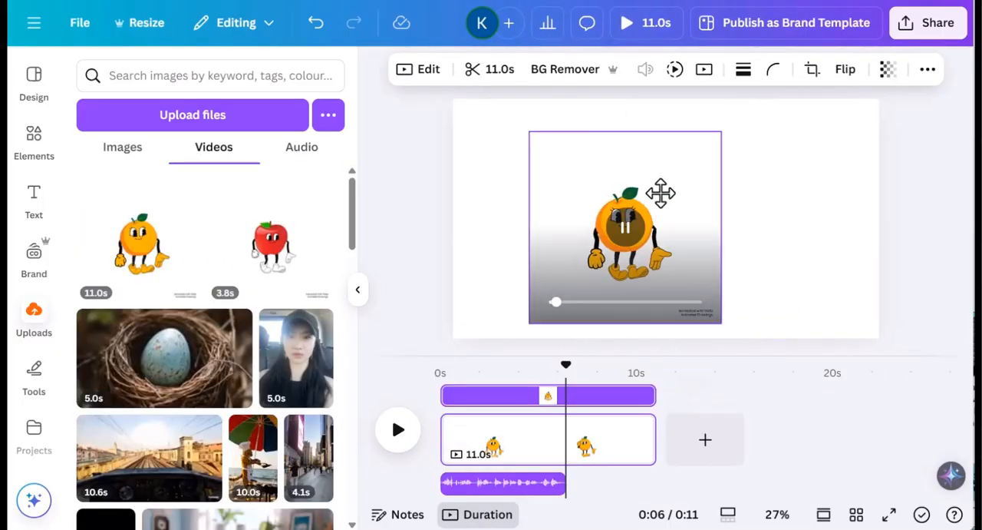
- Add the blue sky and green hills graphic from the "cartoon background" results and enlarge it to cover the whole page
{"action": "left_click", "coordinate": [36, 163]}
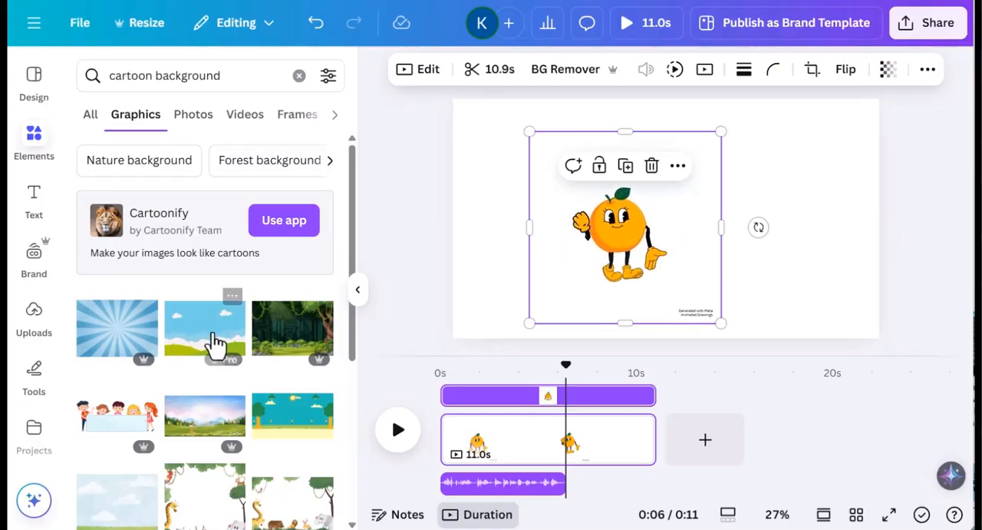
{"action": "left_click_drag", "start_coordinate": [217, 344], "coordinate": [694, 175]}
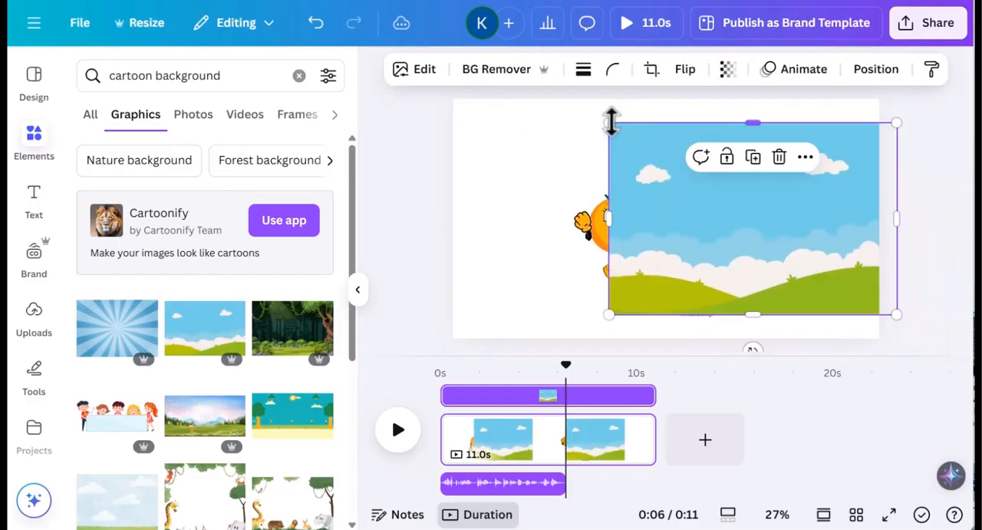
{"action": "left_click_drag", "start_coordinate": [420, 109], "coordinate": [404, 115]}
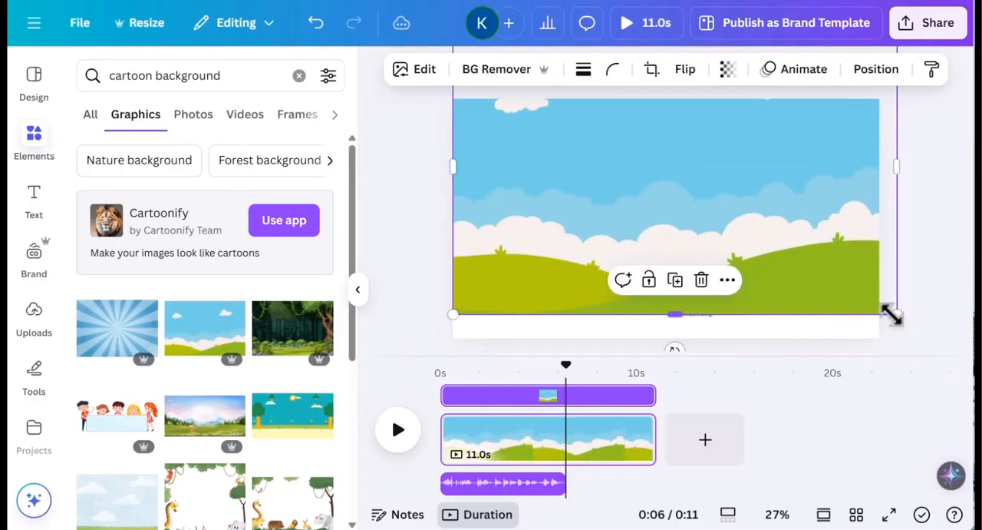
{"action": "left_click_drag", "start_coordinate": [892, 315], "coordinate": [941, 379]}
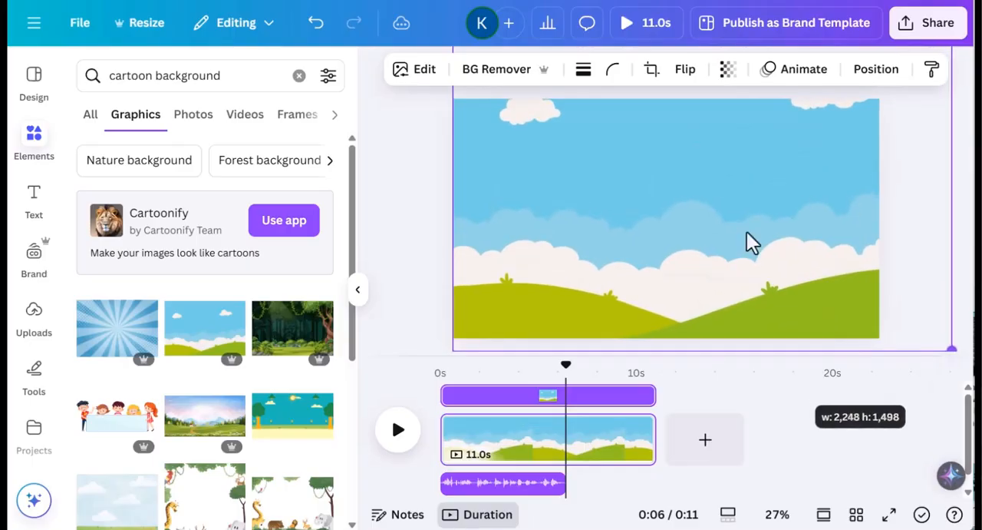
- Send the sky and hills background behind the animated orange character
{"action": "right_click", "coordinate": [611, 142]}
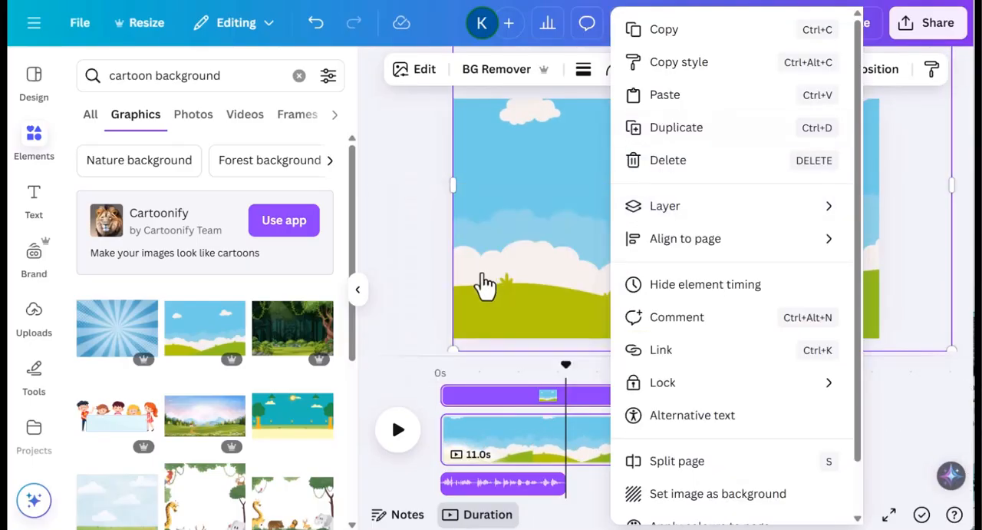
{"action": "mouse_move", "coordinate": [665, 205]}
{"action": "left_click", "coordinate": [483, 270]}
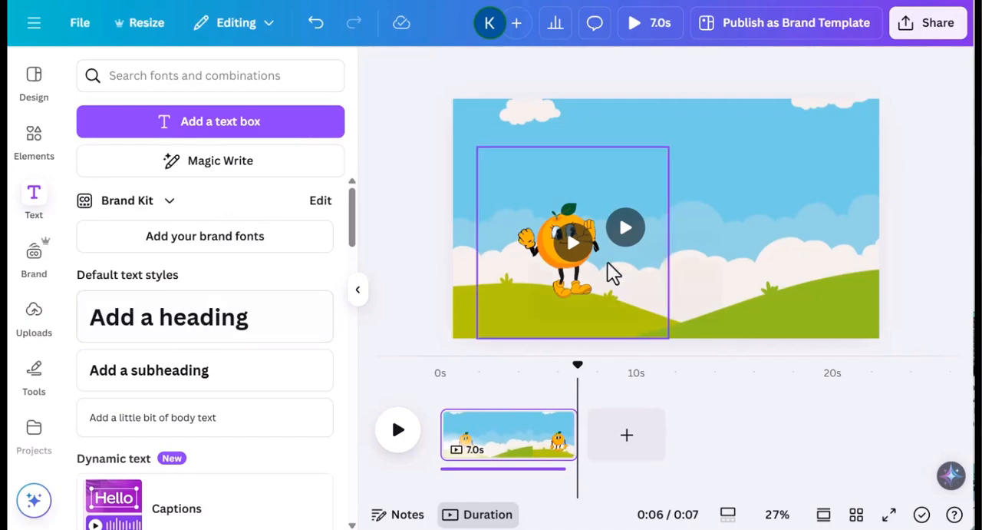
- Add the text "Do you know what vegetable am I?", "I'm a orange" and "ORANGE spells orange" beside the character
{"action": "left_click", "coordinate": [198, 330]}
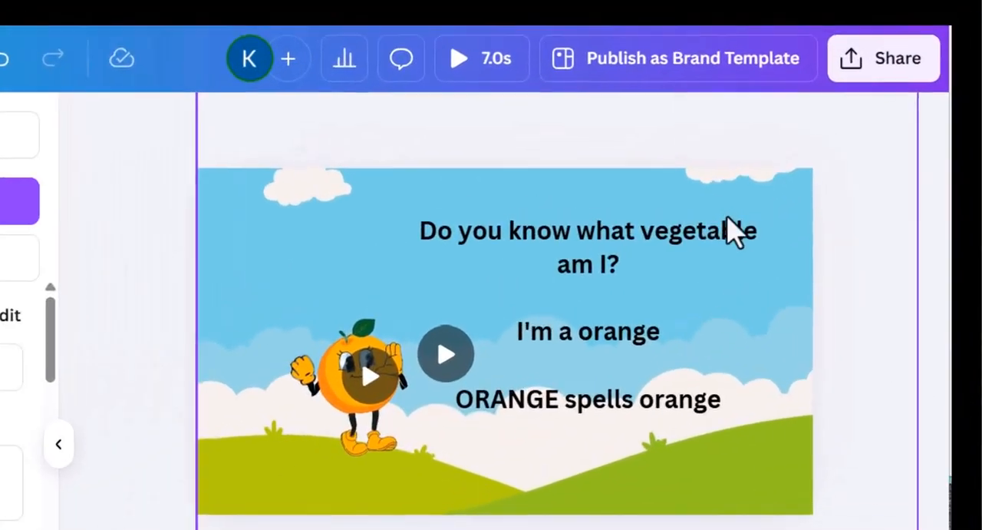
- Download the design as an MP4 video in 1080p (HD) quality
{"action": "left_click", "coordinate": [875, 60]}
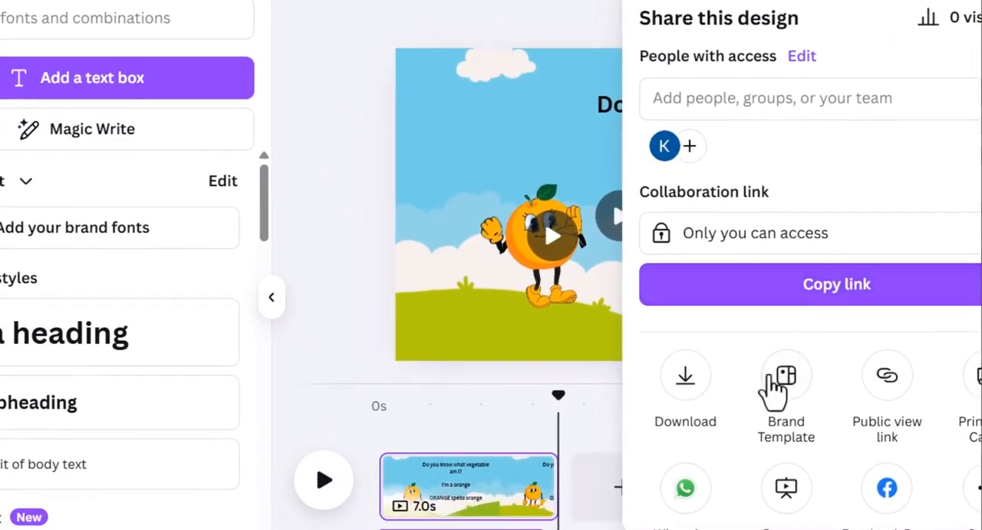
{"action": "left_click", "coordinate": [687, 379]}
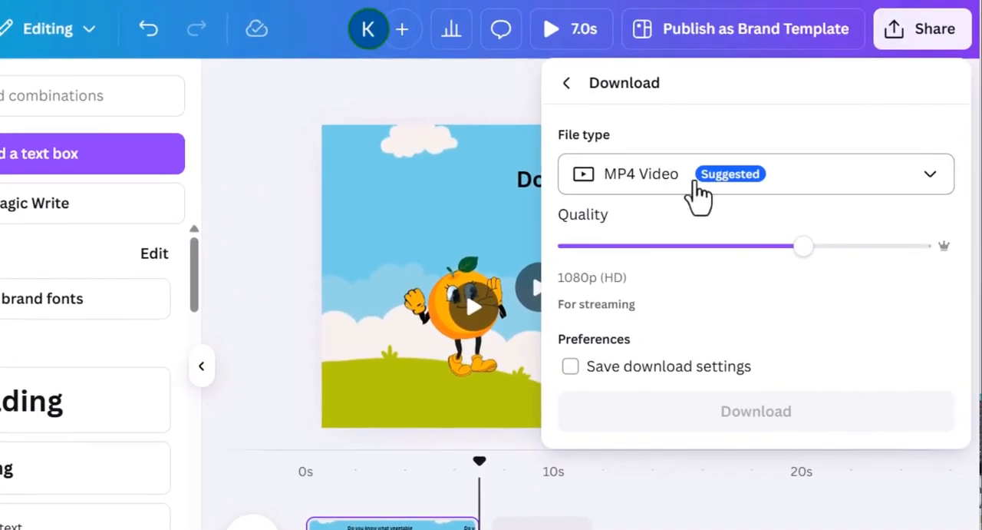
{"action": "left_click", "coordinate": [748, 414]}
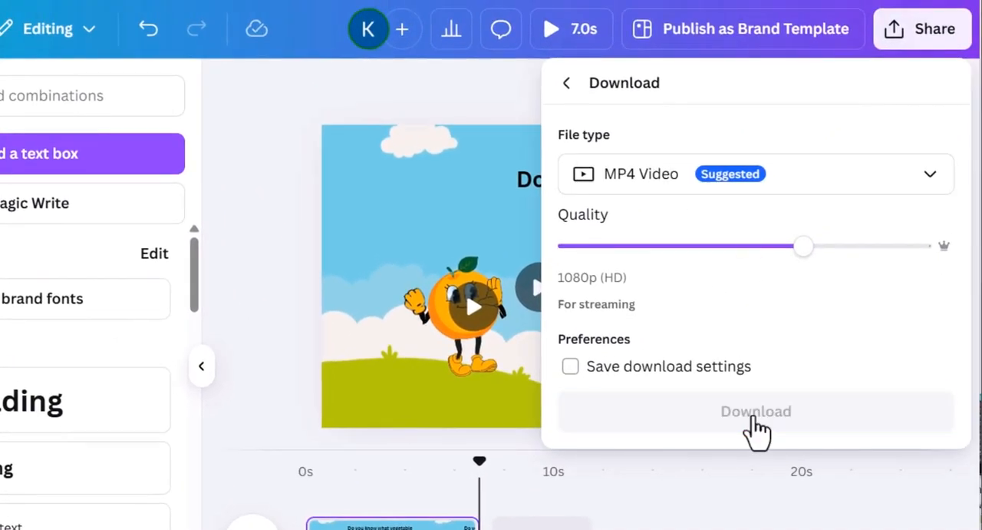